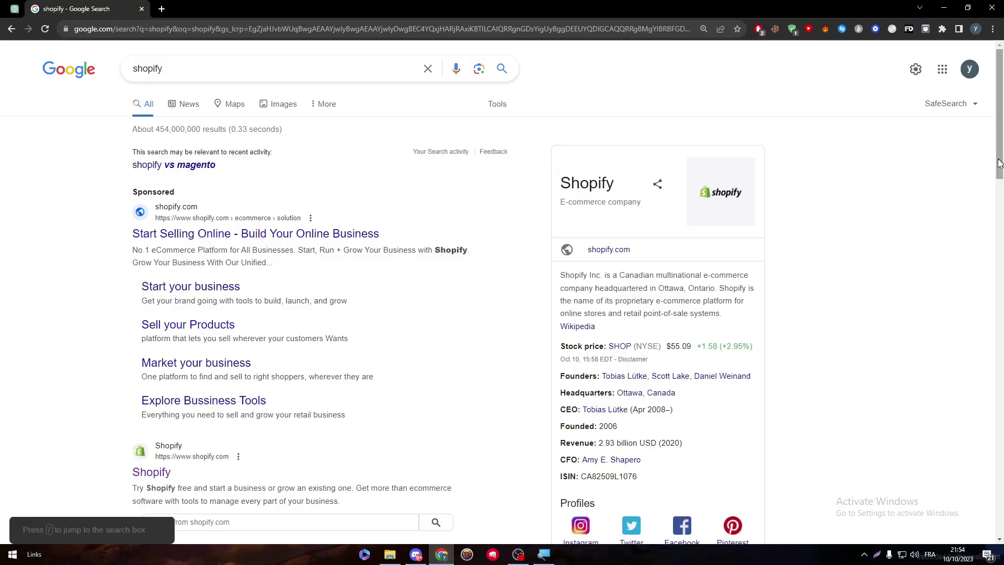
Scroll the Google results for 'shopify' to the official shopify.com listing
{"action": "left_click_drag", "start_coordinate": [999, 170], "coordinate": [967, 238]}
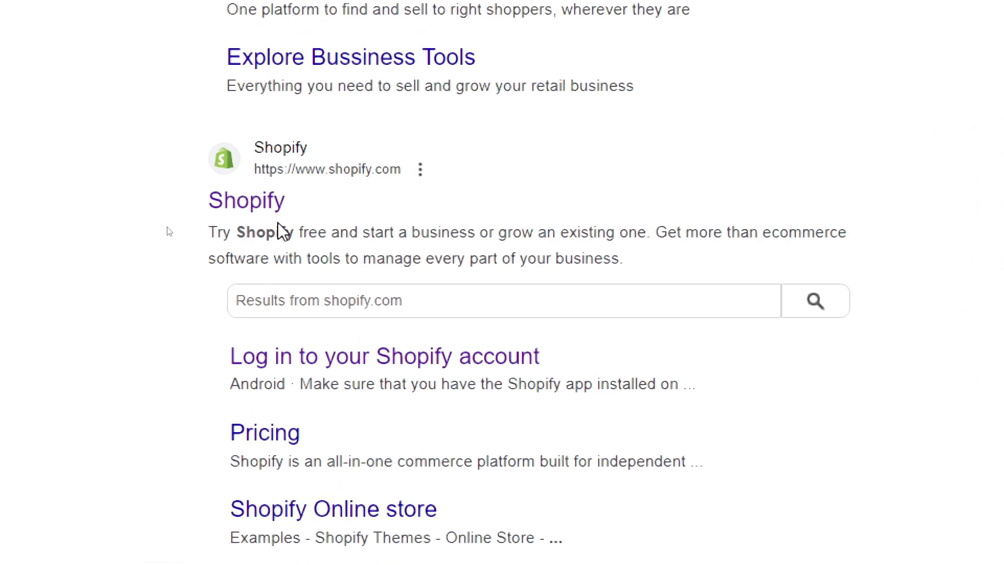
Open shopify.com, log in to the store admin, and view all recommended apps from Apps
{"action": "left_click", "coordinate": [252, 205]}
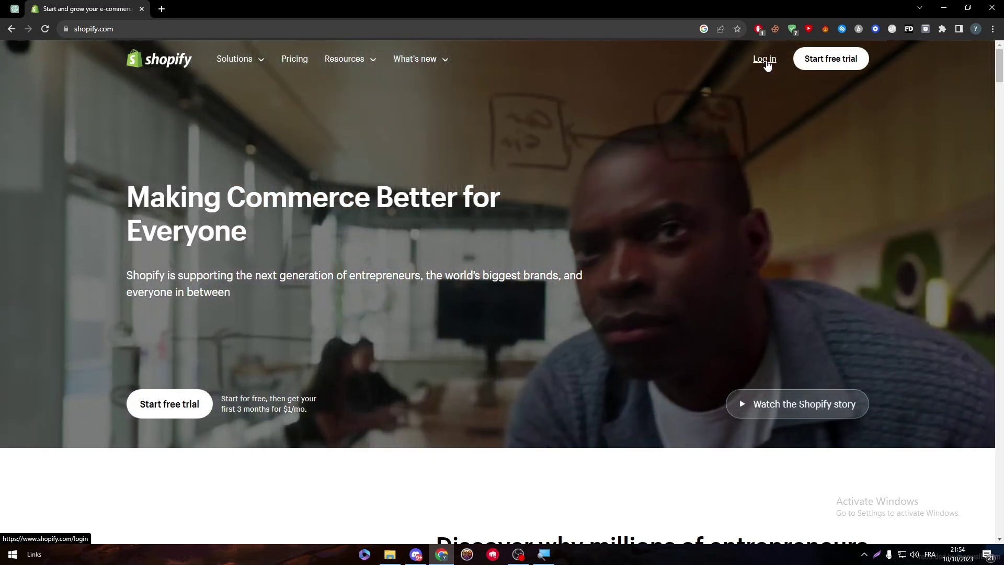
{"action": "left_click", "coordinate": [765, 58]}
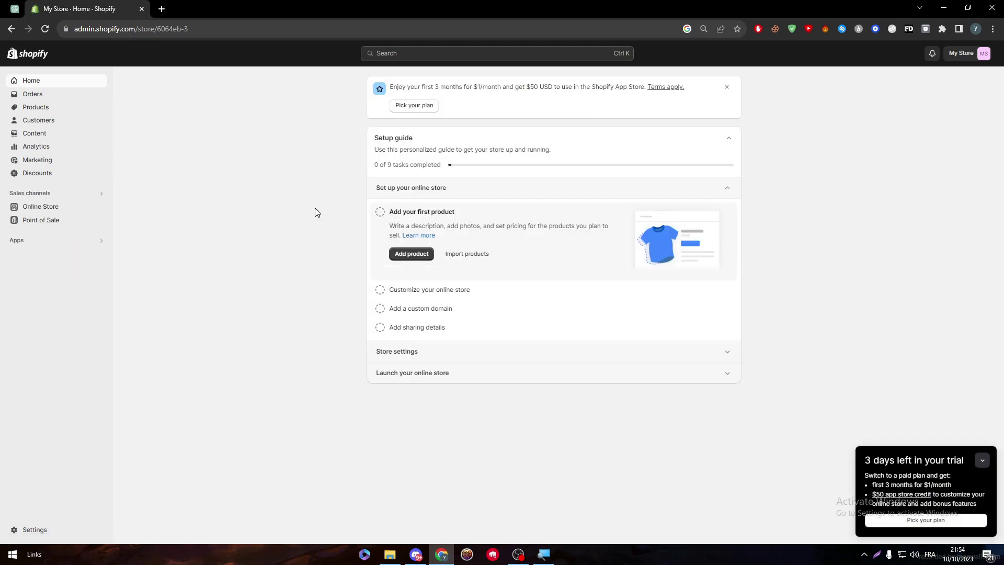
{"action": "left_click", "coordinate": [78, 243]}
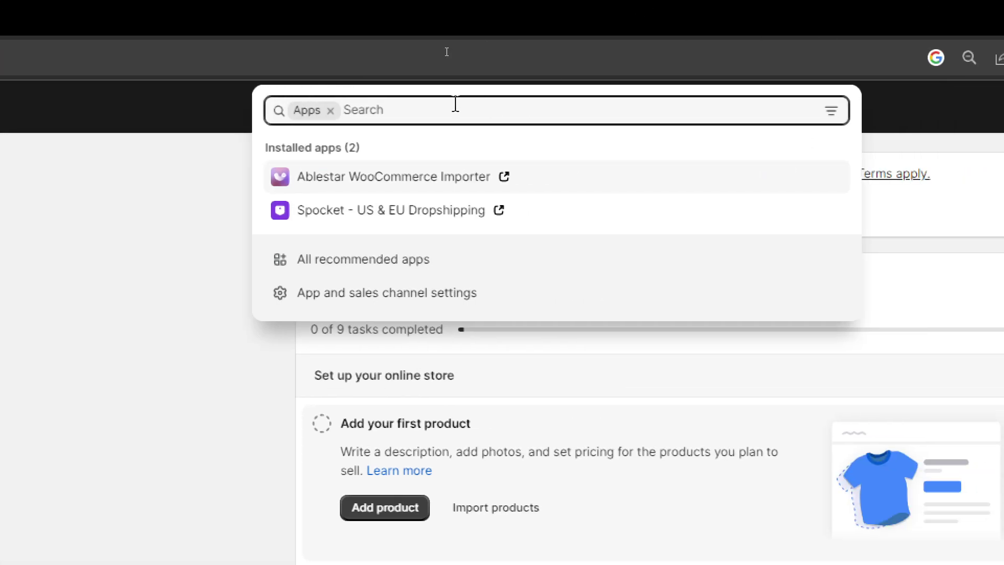
{"action": "left_click", "coordinate": [412, 260]}
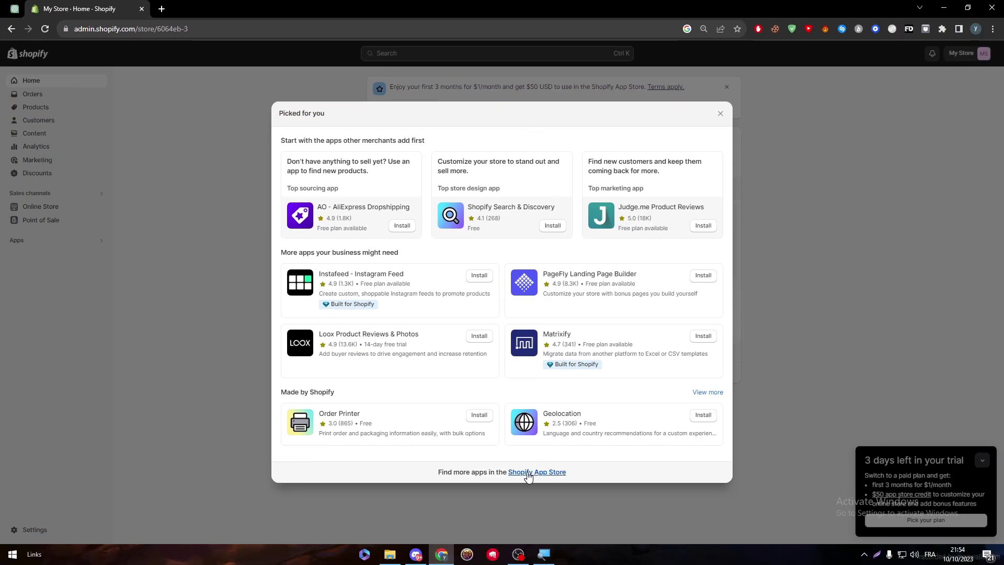
Search the Shopify App Store for 'stripe', then close the Picked for you dialog in admin
{"action": "left_click", "coordinate": [540, 473]}
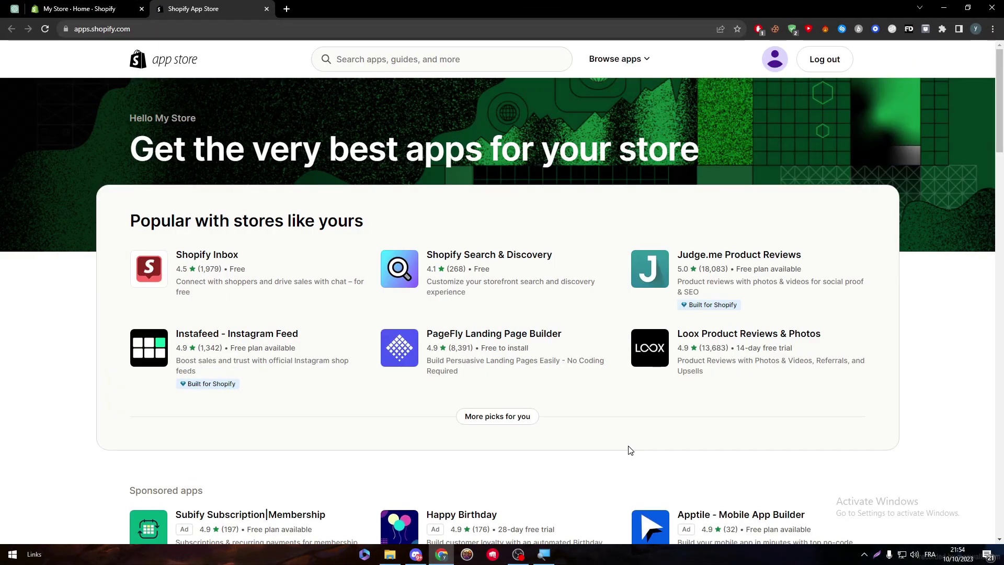
{"action": "left_click", "coordinate": [442, 59]}
{"action": "type", "text": "stripe"}
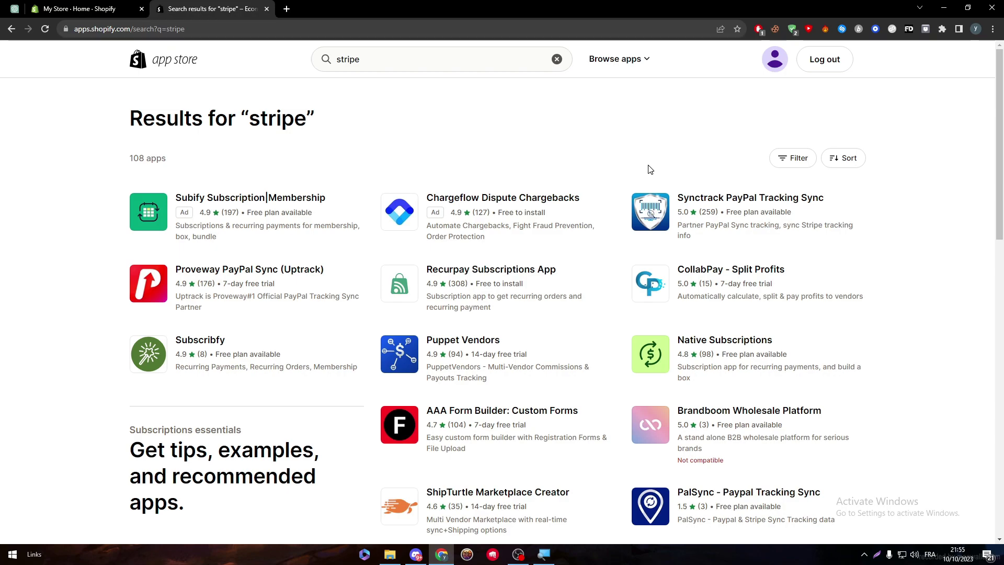
{"action": "left_click", "coordinate": [89, 9]}
{"action": "left_click", "coordinate": [721, 113]}
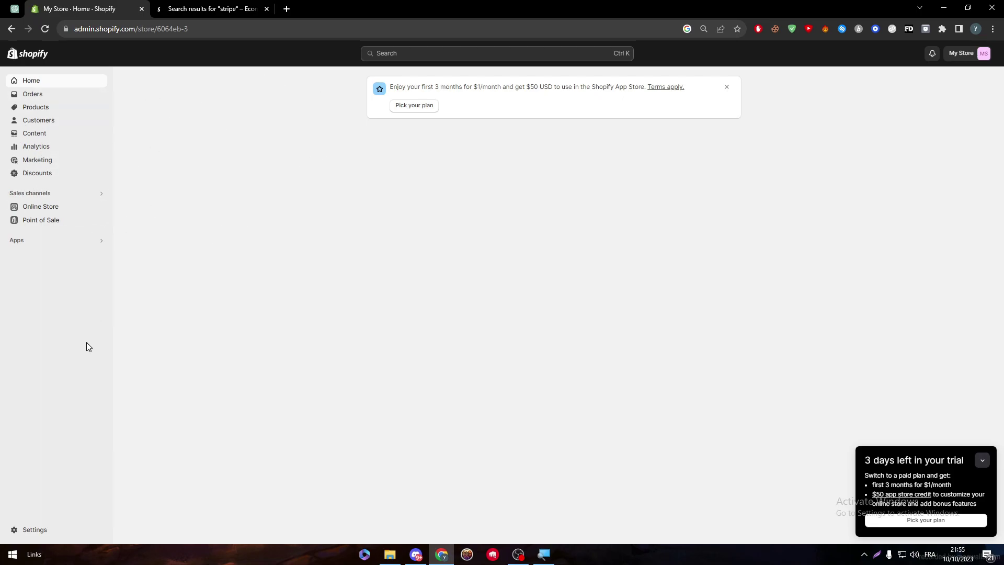
Reset the page zoom and open Payments settings to review the payment providers description
{"action": "key", "text": "ctrl+plus"}
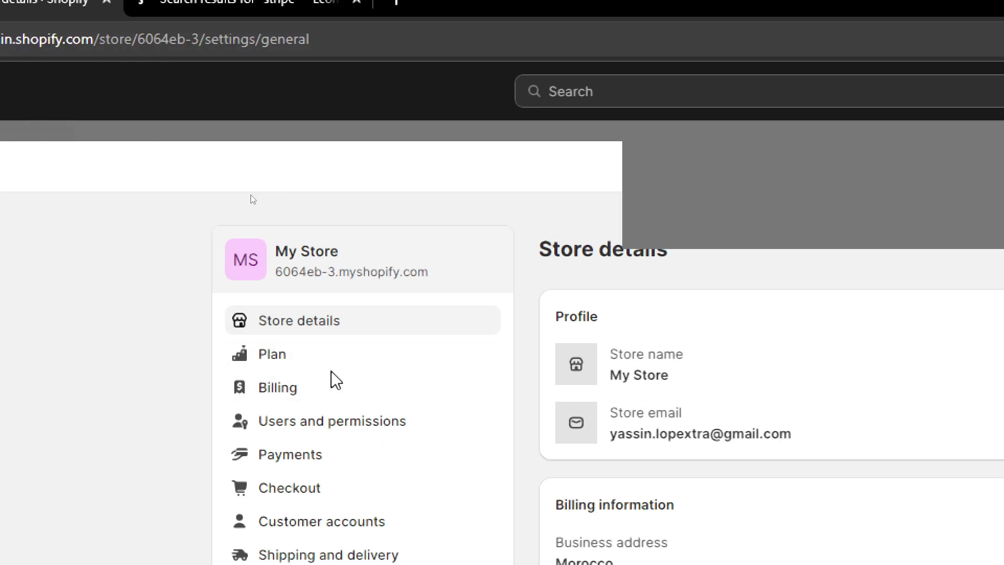
{"action": "left_click", "coordinate": [321, 465]}
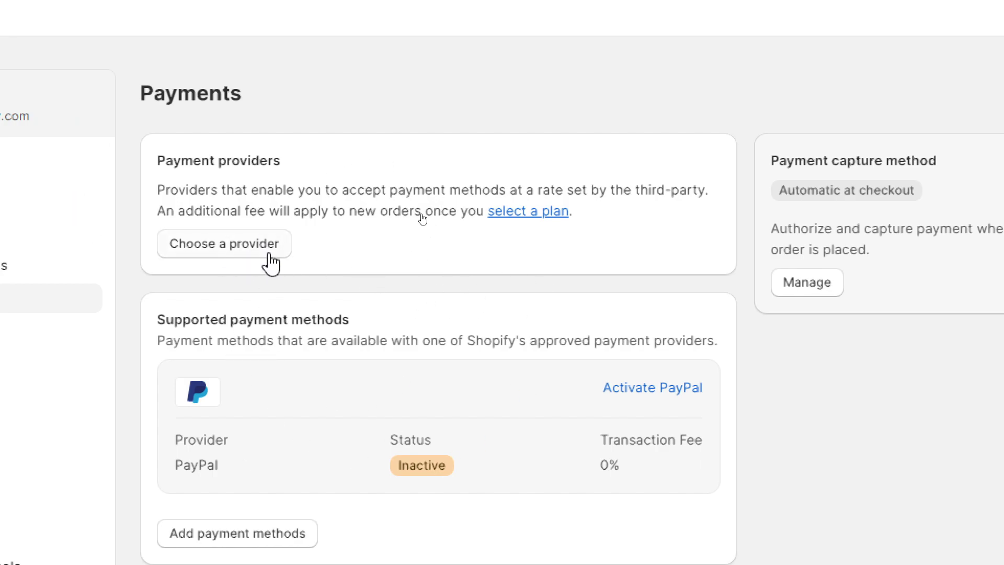
{"action": "left_click_drag", "start_coordinate": [198, 189], "coordinate": [506, 193]}
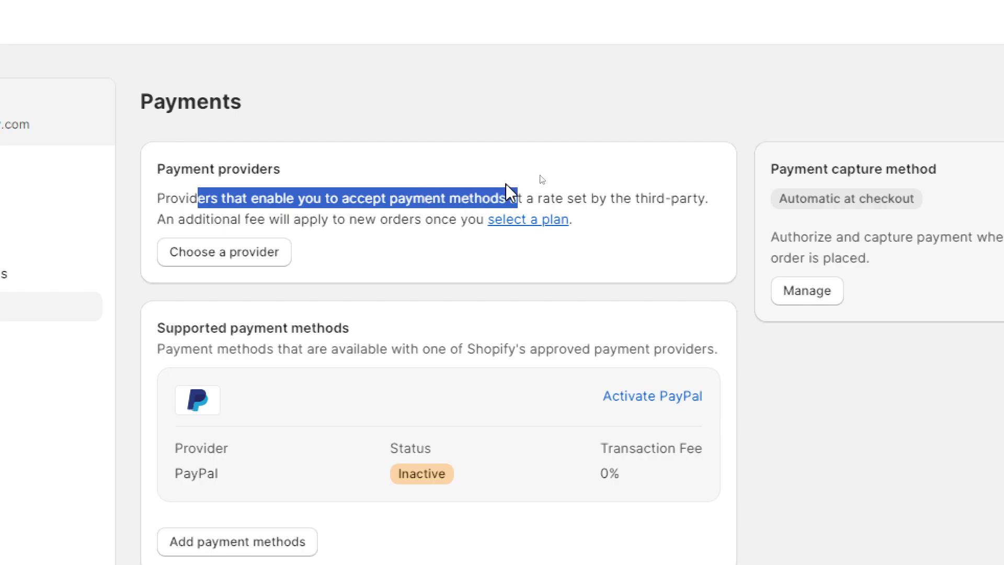
{"action": "left_click", "coordinate": [386, 280]}
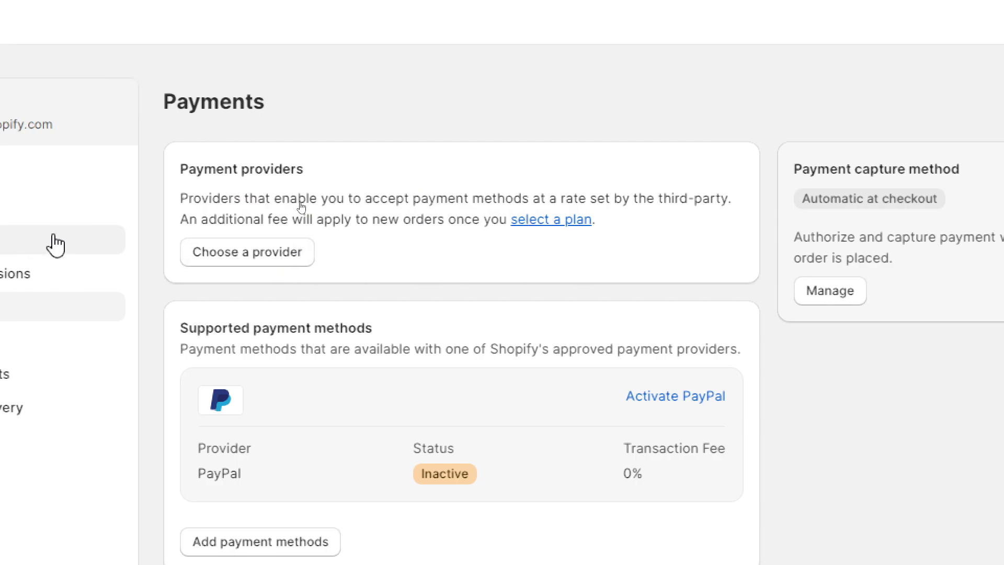
Filter the third-party payment providers list by 'stripe' to find Stripe
{"action": "left_click", "coordinate": [299, 258]}
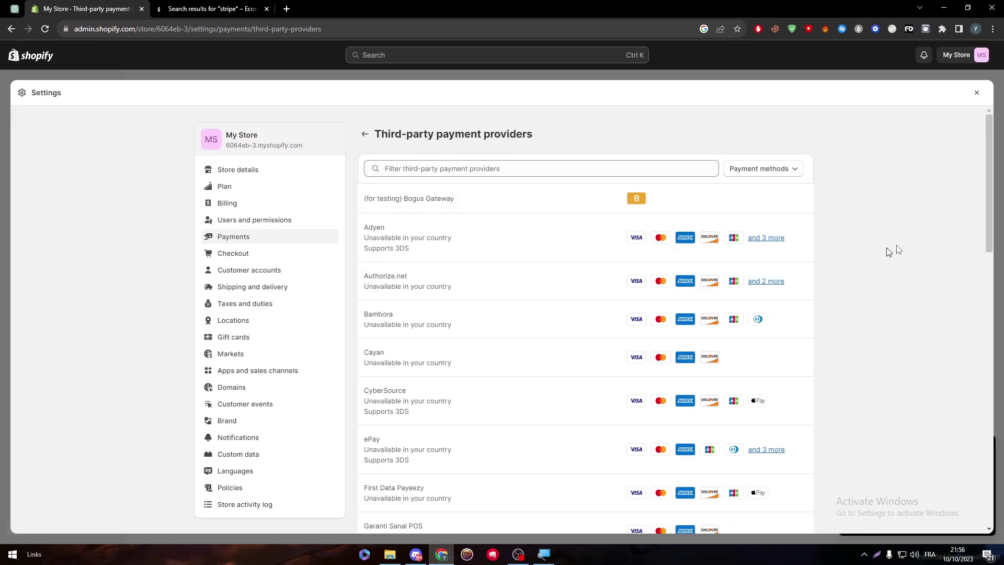
{"action": "left_click_drag", "start_coordinate": [989, 214], "coordinate": [949, 480]}
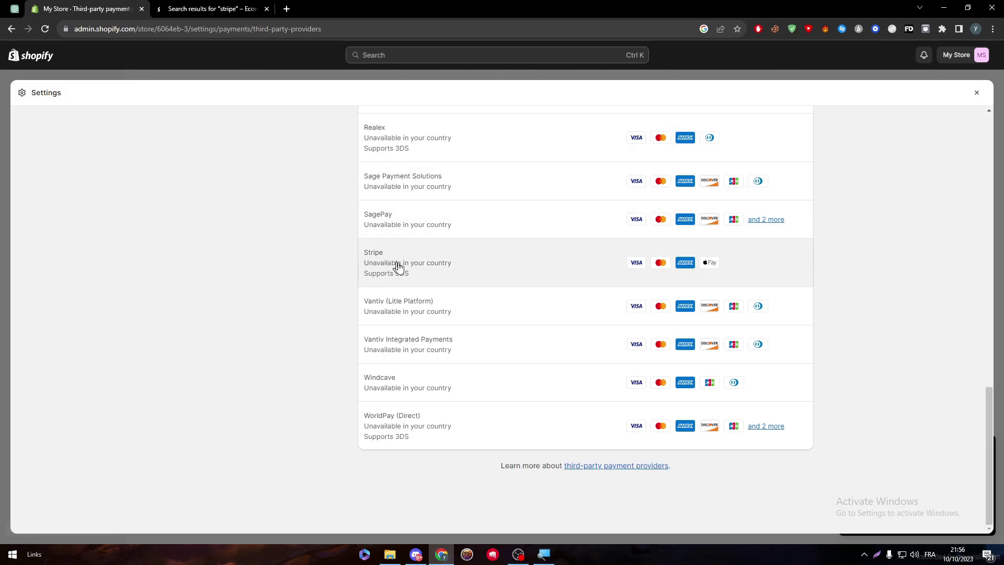
{"action": "scroll", "coordinate": [986, 253], "scroll_direction": "up", "scroll_amount": 6}
{"action": "scroll", "coordinate": [986, 252], "scroll_direction": "up", "scroll_amount": 15}
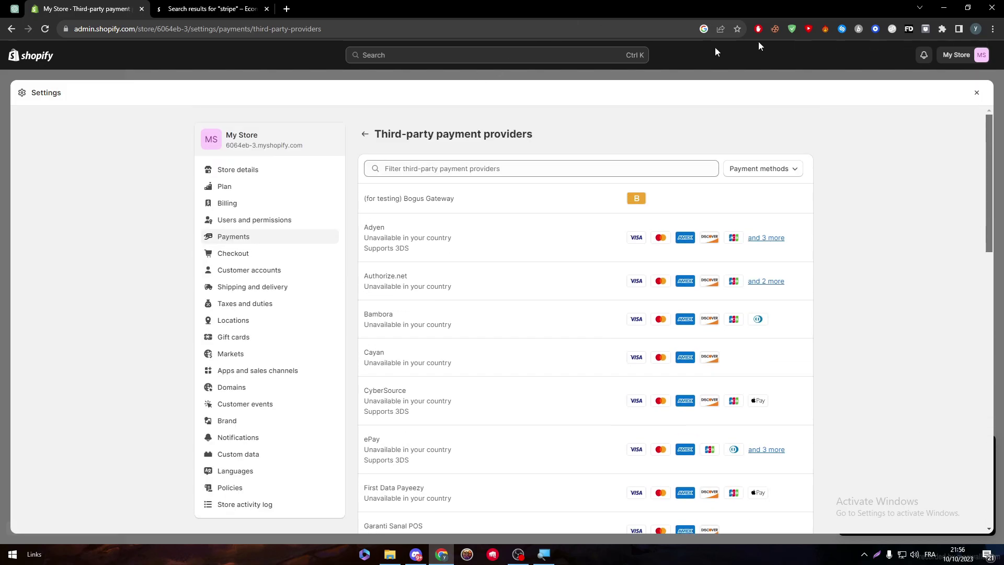
{"action": "left_click", "coordinate": [421, 173]}
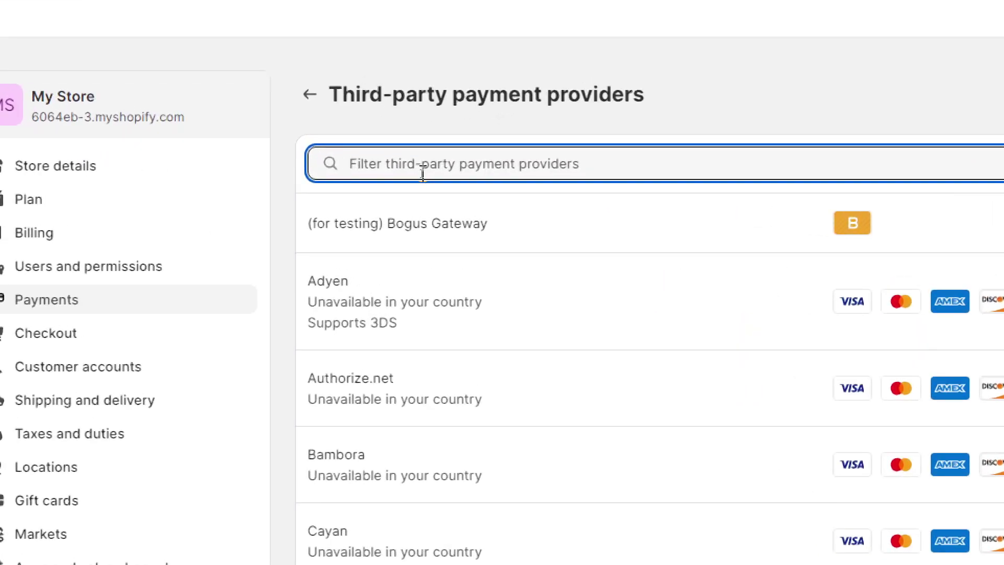
{"action": "type", "text": "stripe"}
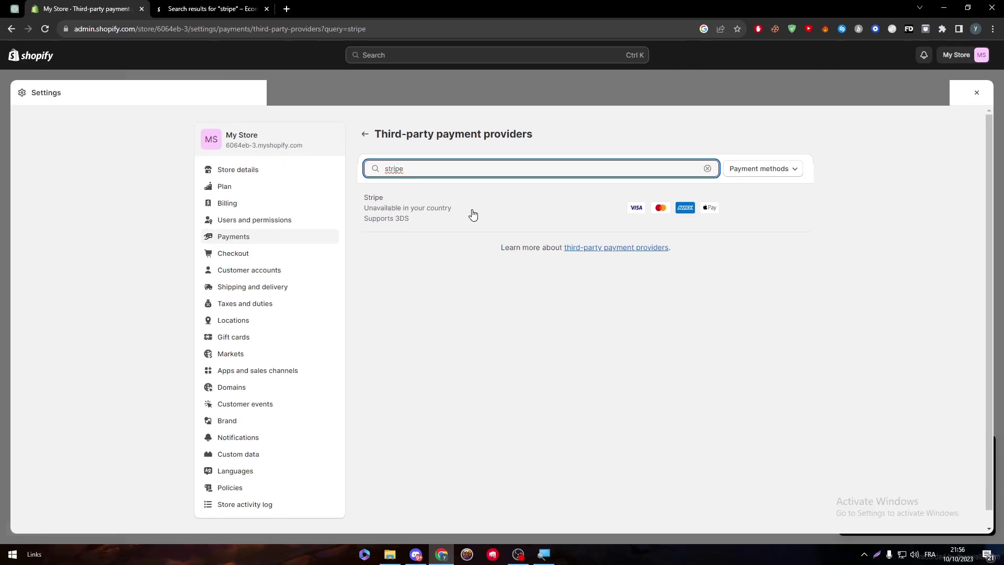
Search Google for 'stripe avai' and review Stripe's Global availability country list
{"action": "left_click", "coordinate": [287, 9]}
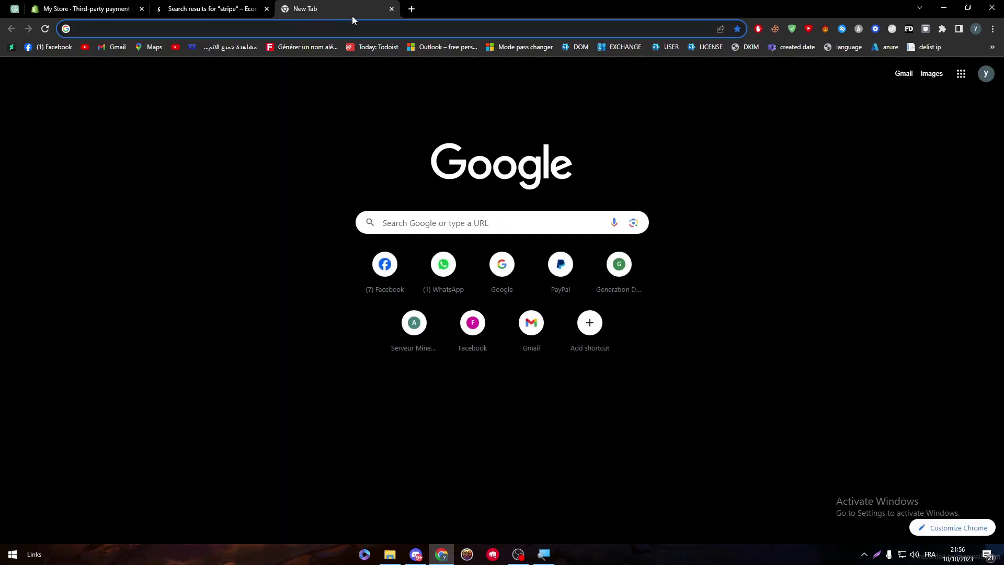
{"action": "type", "text": "strip"}
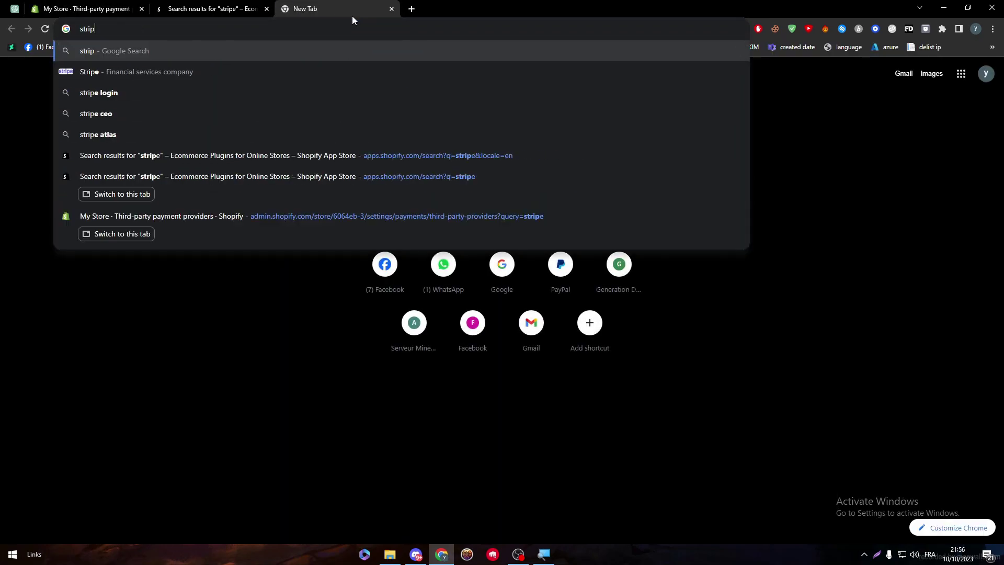
{"action": "type", "text": "e avai"}
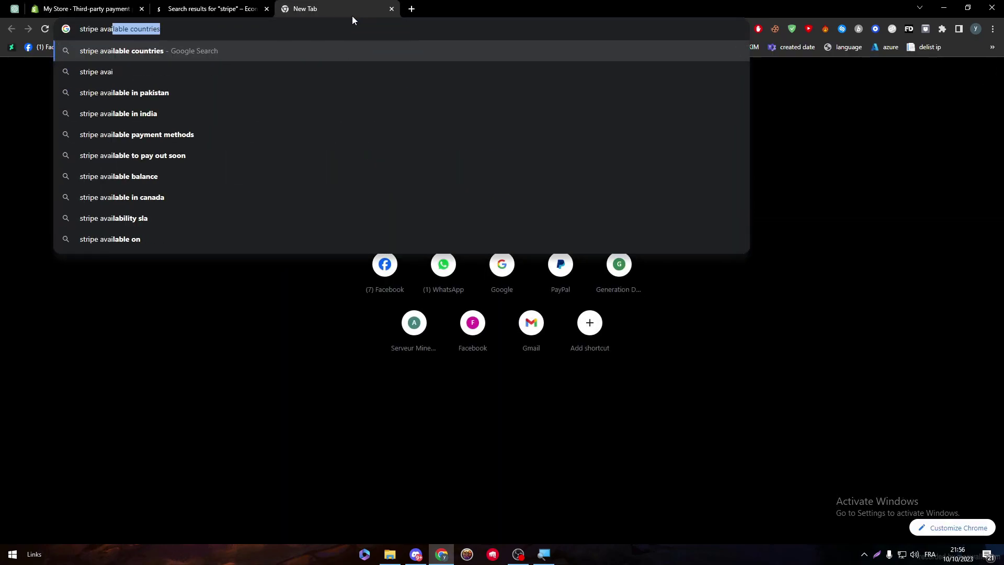
{"action": "key", "text": "Return"}
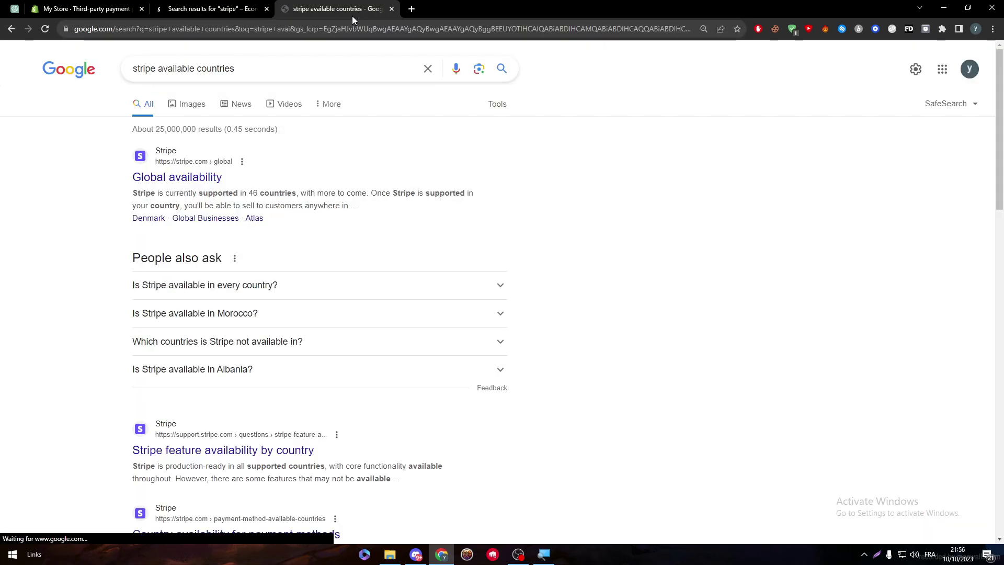
{"action": "left_click", "coordinate": [196, 180]}
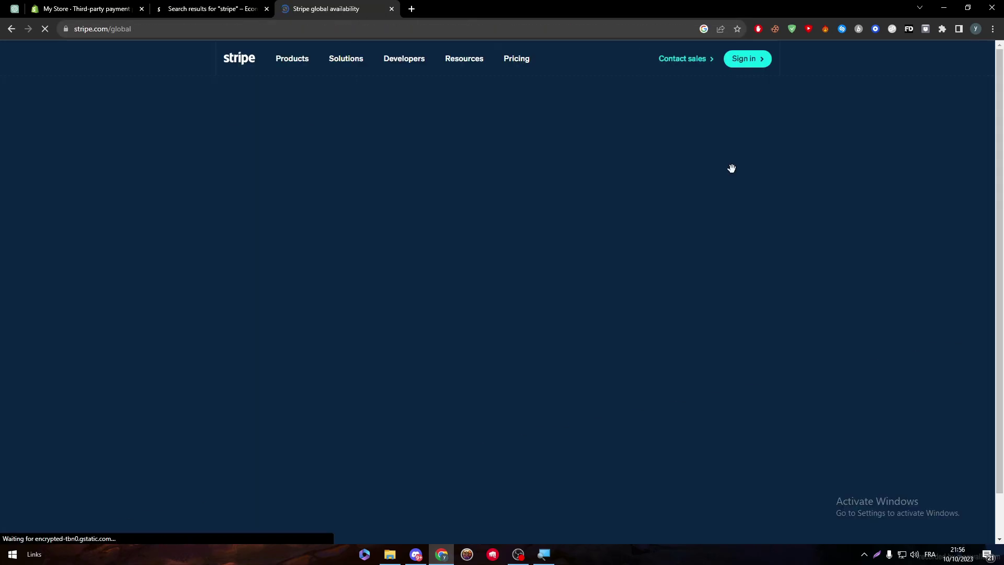
{"action": "scroll", "coordinate": [1001, 151], "scroll_direction": "down", "scroll_amount": 4}
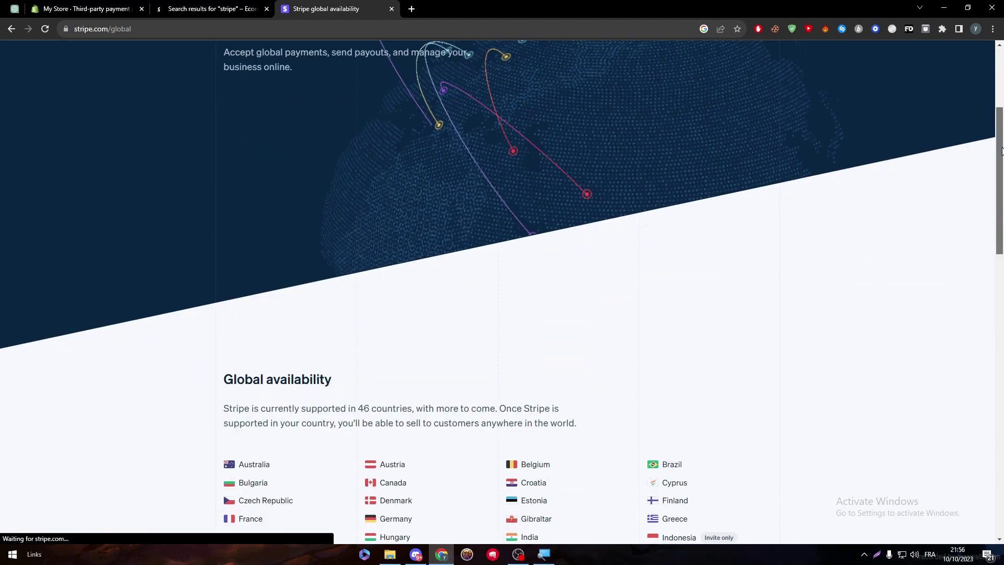
{"action": "scroll", "coordinate": [1001, 152], "scroll_direction": "down", "scroll_amount": 5}
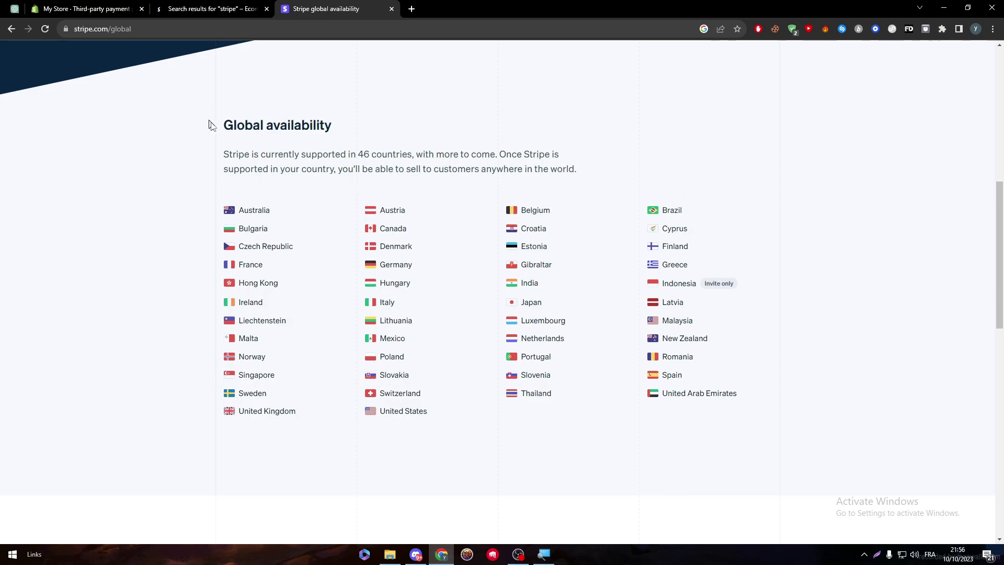
{"action": "left_click_drag", "start_coordinate": [209, 126], "coordinate": [337, 170]}
{"action": "left_click", "coordinate": [293, 184]}
Return to Shopify Store details and change the billing country to United States
{"action": "left_click", "coordinate": [392, 9]}
{"action": "left_click", "coordinate": [247, 171]}
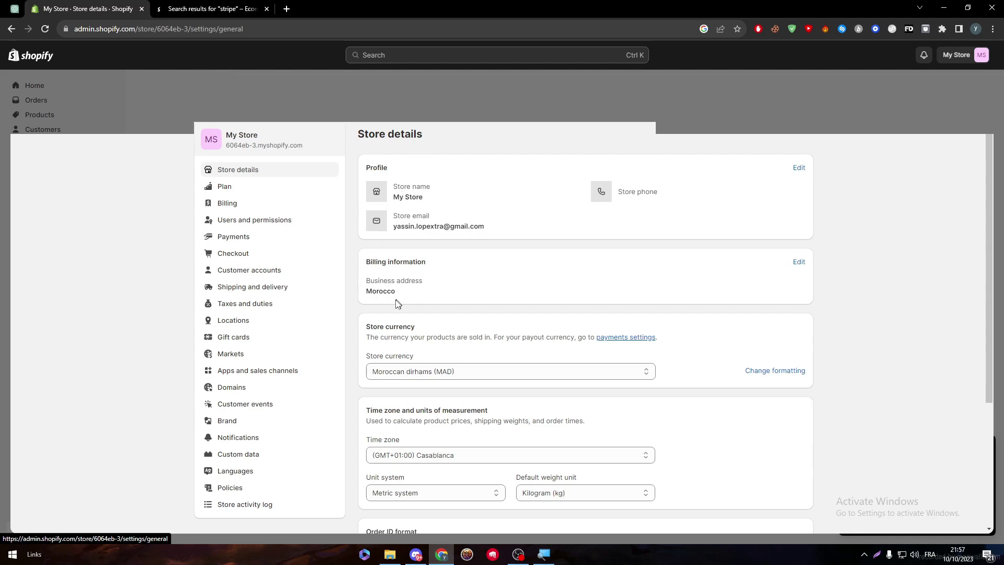
{"action": "left_click", "coordinate": [799, 261]}
{"action": "left_click", "coordinate": [447, 337]}
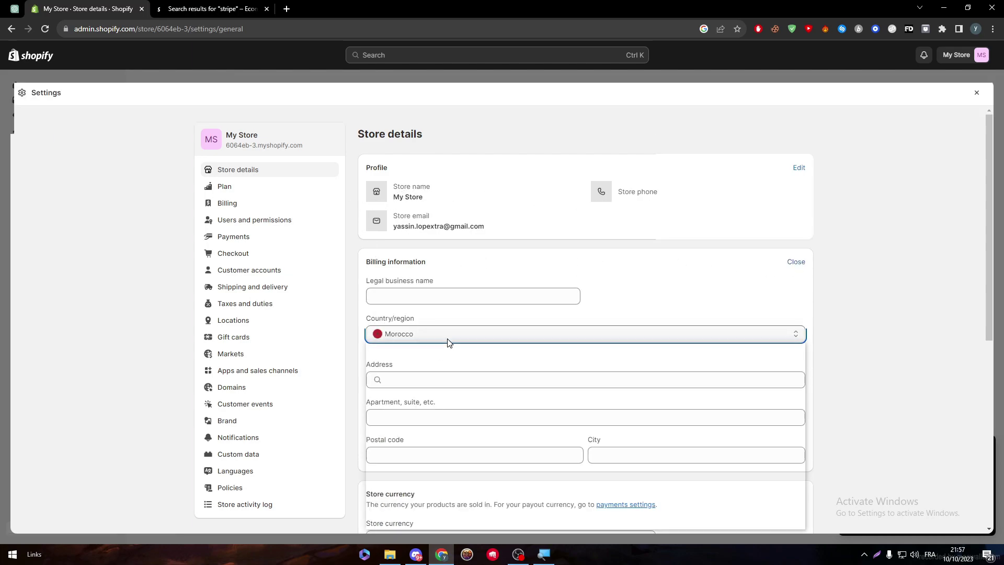
{"action": "key", "text": "u"}
{"action": "key", "text": "Down"}
{"action": "key", "text": "Down"}
{"action": "key", "text": "Down"}
{"action": "key", "text": "Down"}
{"action": "key", "text": "Down"}
{"action": "key", "text": "Down"}
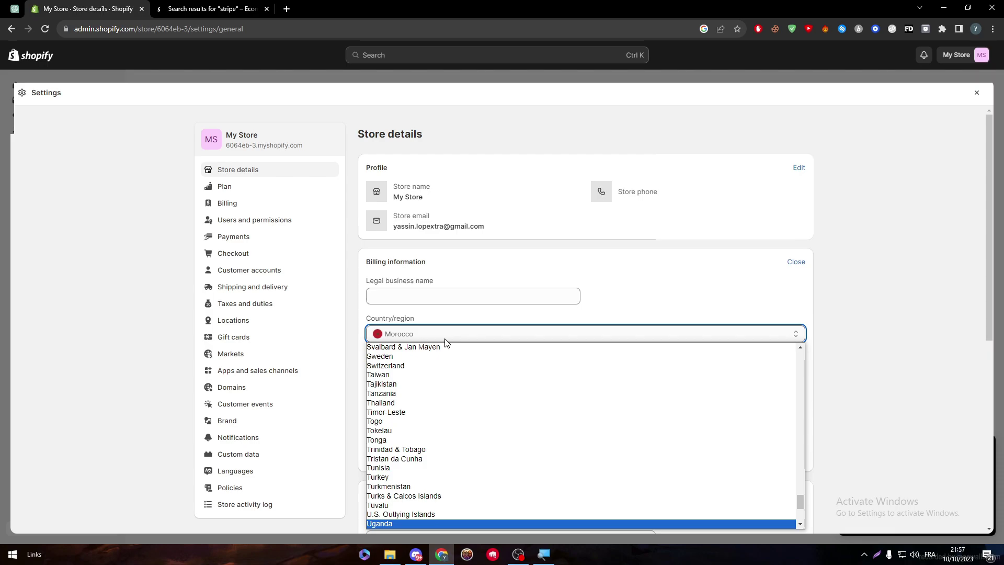
{"action": "left_click", "coordinate": [390, 514]}
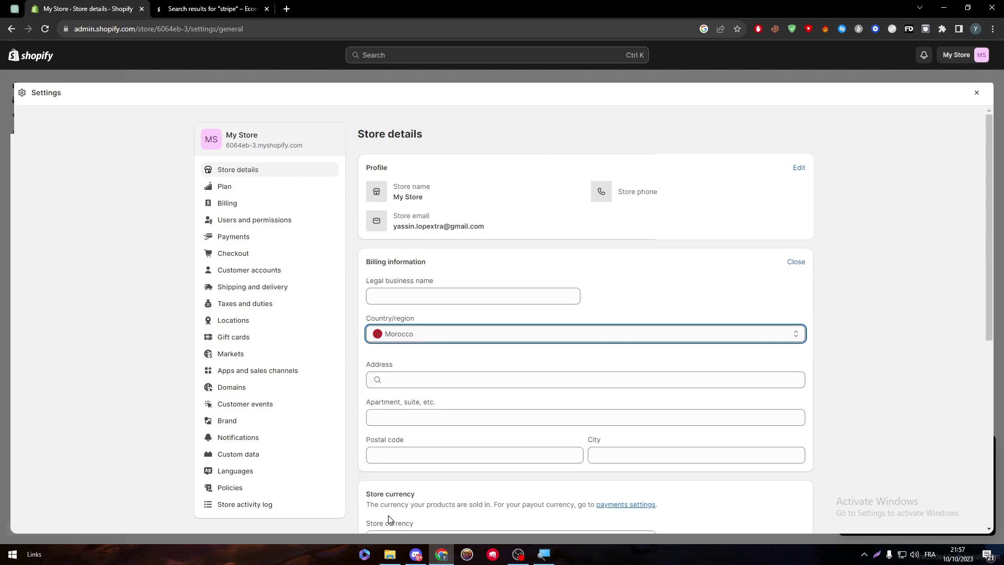
Save the billing change, which flags errors for the empty address, city and ZIP
{"action": "left_click_drag", "start_coordinate": [400, 285], "coordinate": [530, 284]}
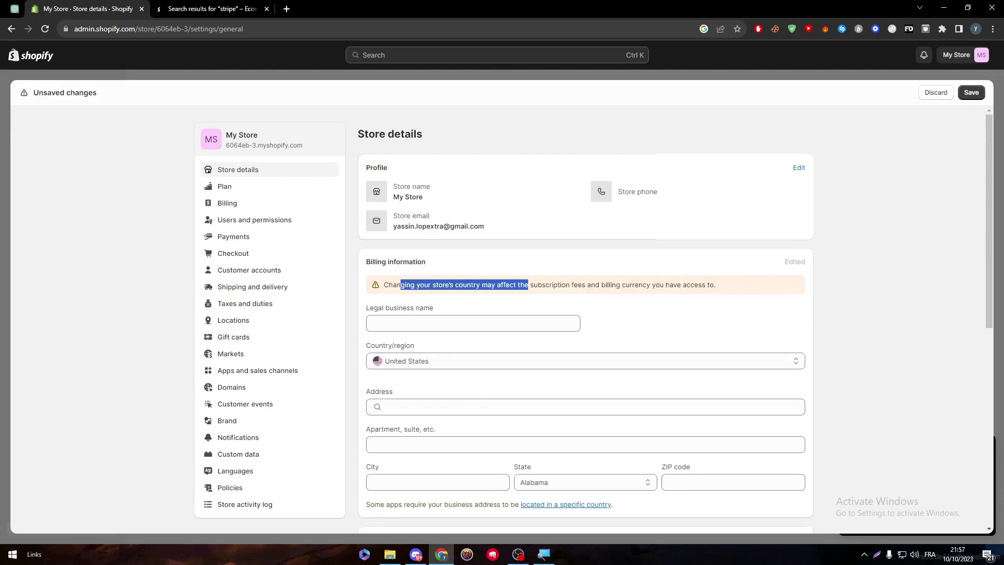
{"action": "left_click", "coordinate": [530, 284]}
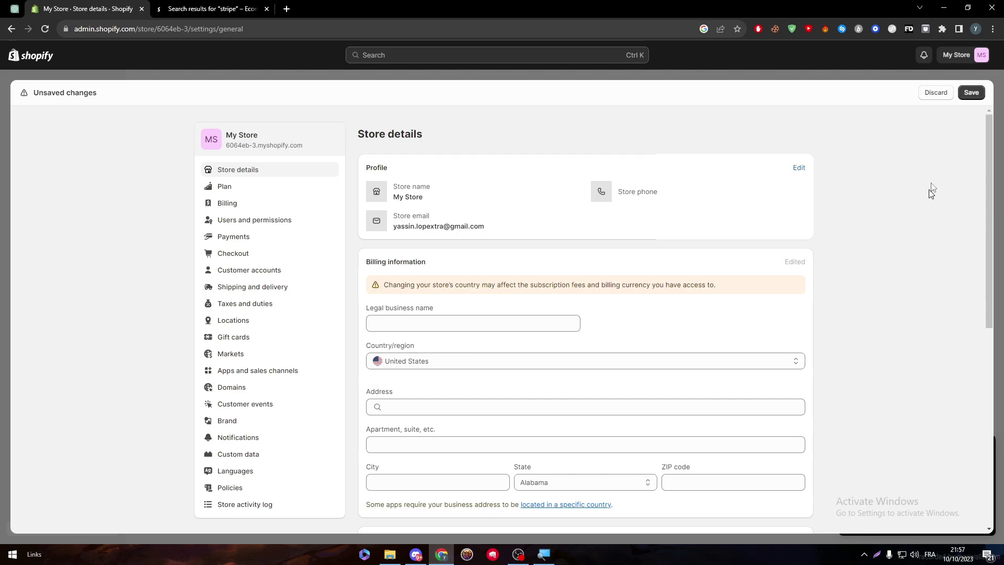
{"action": "left_click", "coordinate": [972, 93]}
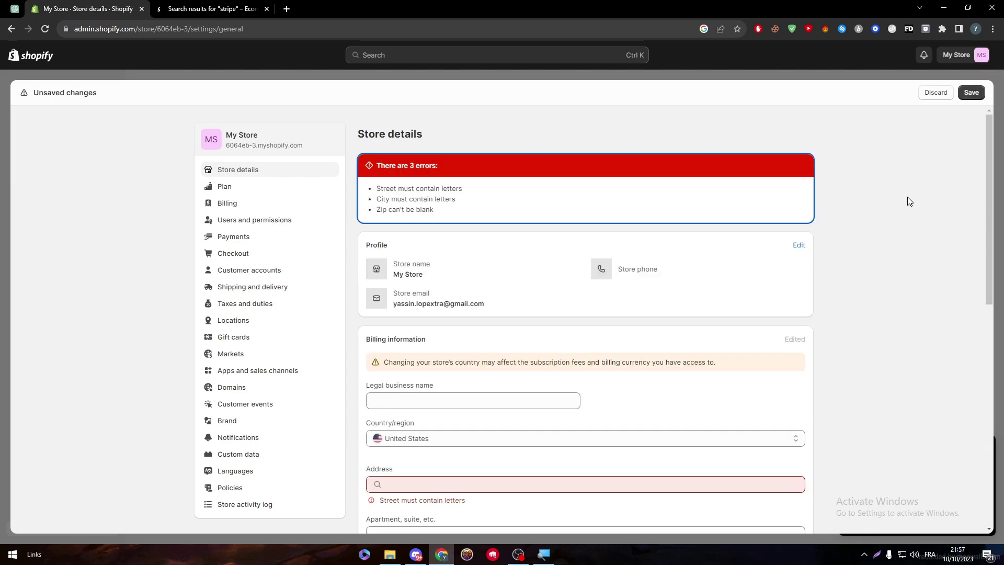
{"action": "scroll", "coordinate": [955, 362], "scroll_direction": "down", "scroll_amount": 7}
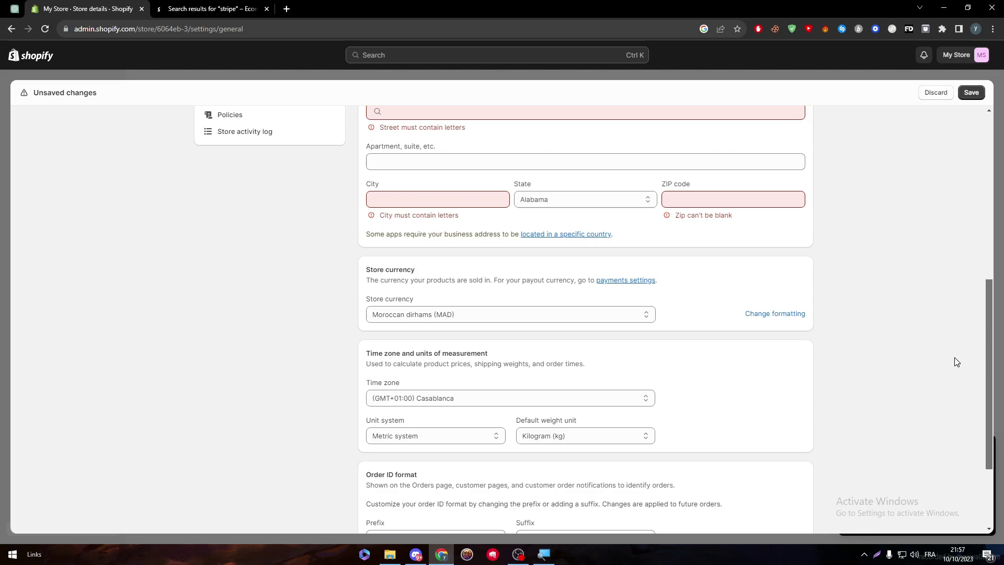
{"action": "scroll", "coordinate": [955, 362], "scroll_direction": "up", "scroll_amount": 2}
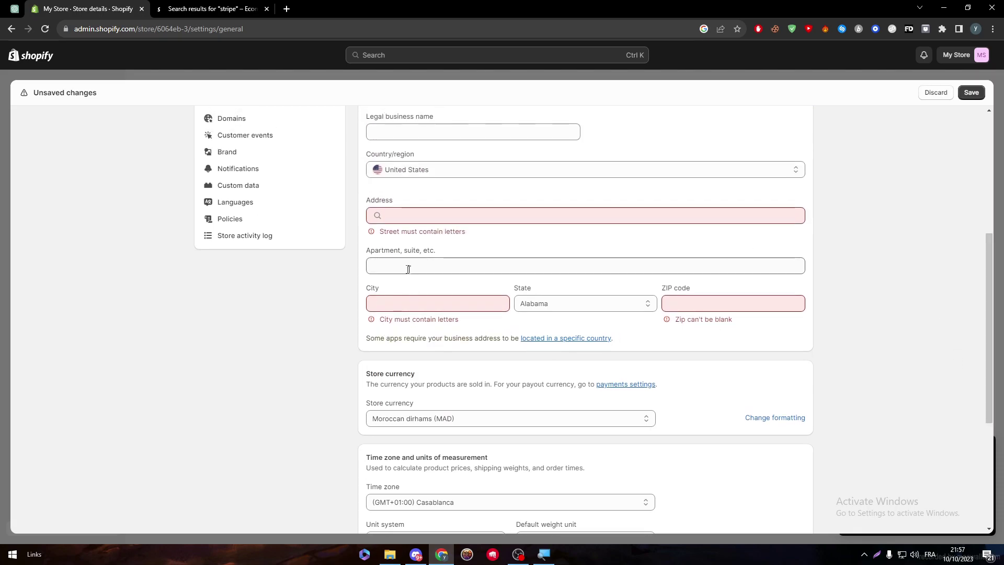
Open Fake Name Generator beside the store tab and paste a generated address line into Address
{"action": "left_click", "coordinate": [286, 9]}
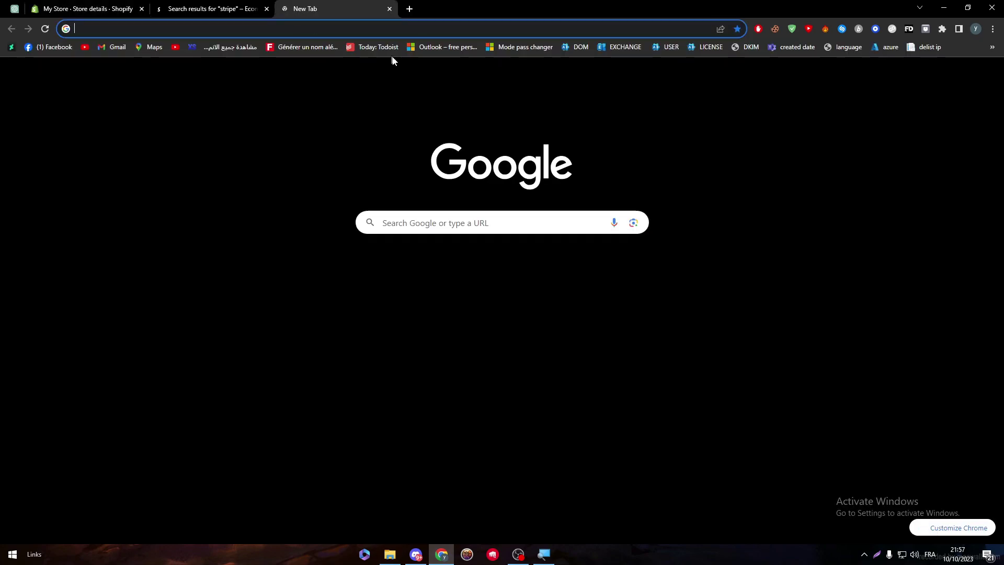
{"action": "left_click", "coordinate": [293, 47]}
{"action": "left_click_drag", "start_coordinate": [354, 9], "coordinate": [235, 9]}
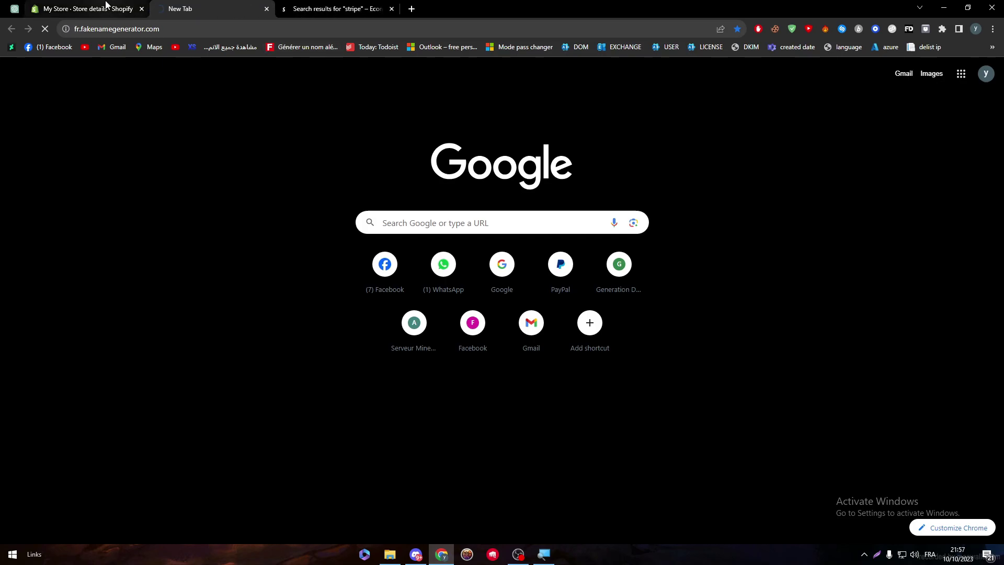
{"action": "left_click", "coordinate": [106, 8]}
{"action": "left_click", "coordinate": [207, 7]}
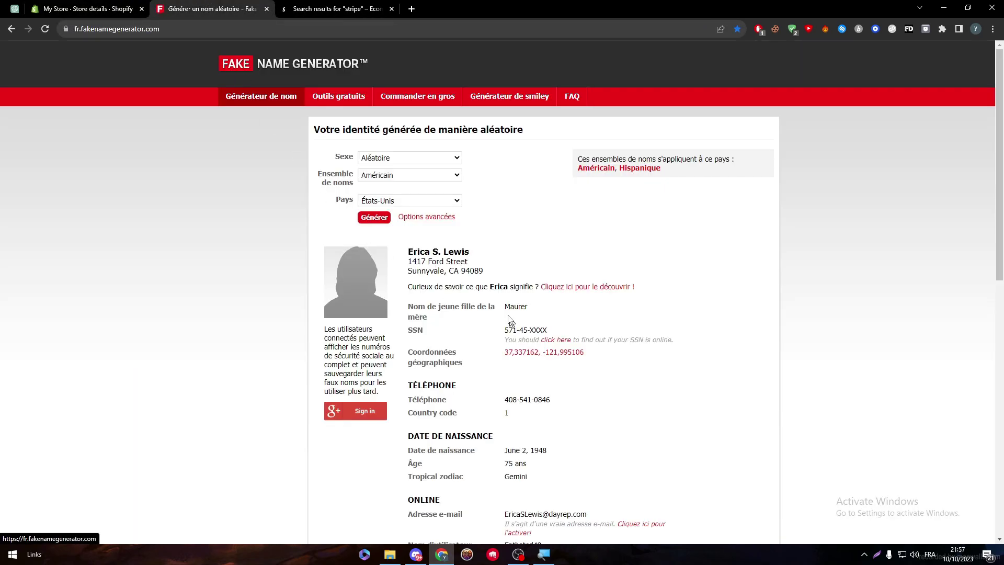
{"action": "triple_click", "coordinate": [448, 271]}
{"action": "key", "text": "ctrl+c"}
{"action": "left_click", "coordinate": [84, 9]}
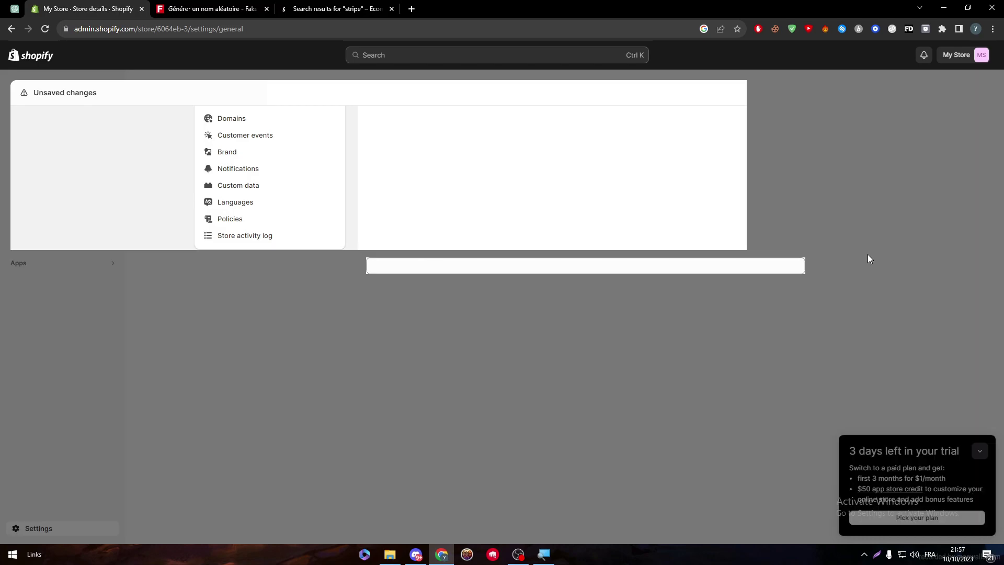
{"action": "left_click", "coordinate": [574, 168]}
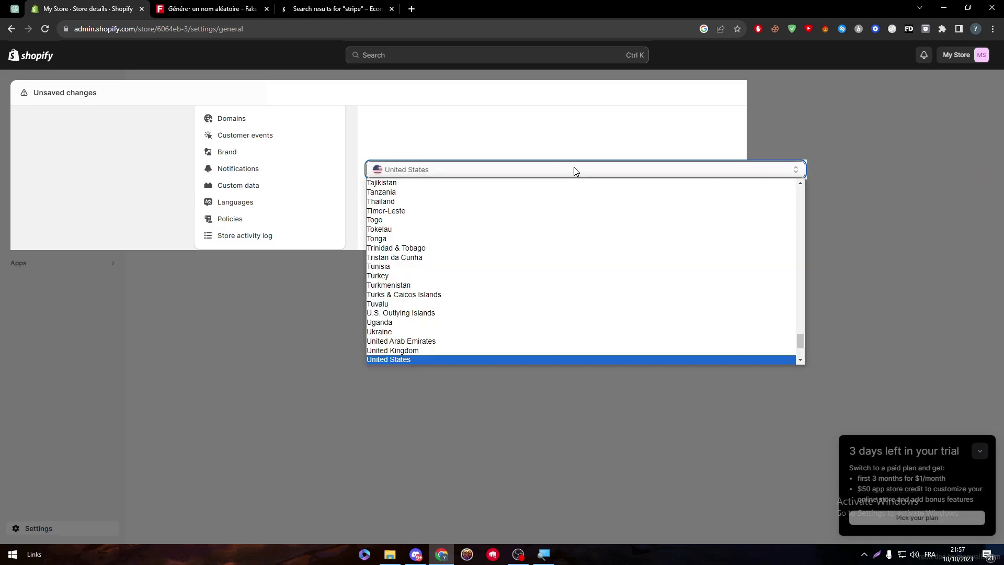
{"action": "left_click", "coordinate": [511, 150]}
{"action": "left_click", "coordinate": [406, 210]}
{"action": "key", "text": "ctrl+v"}
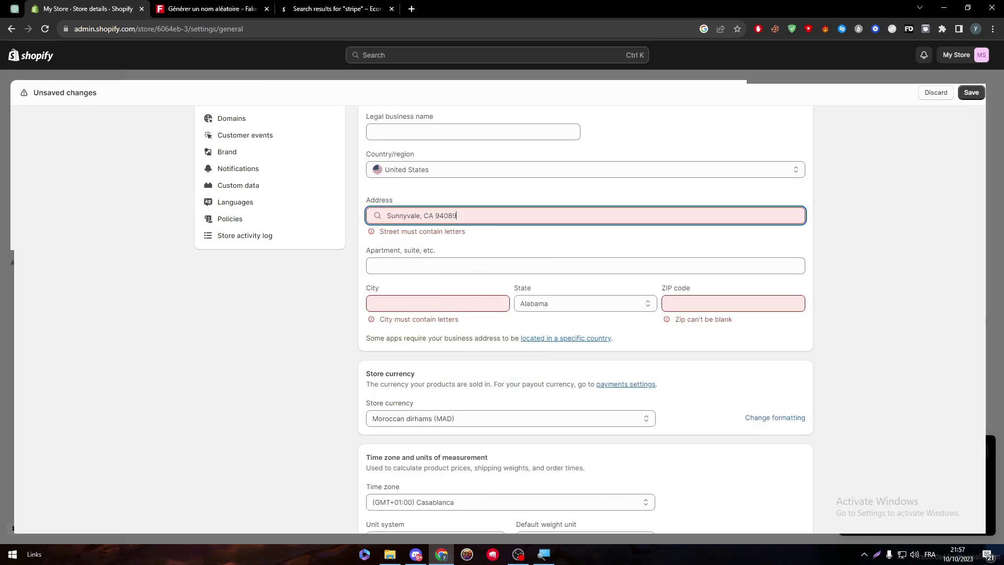
{"action": "left_click", "coordinate": [456, 199]}
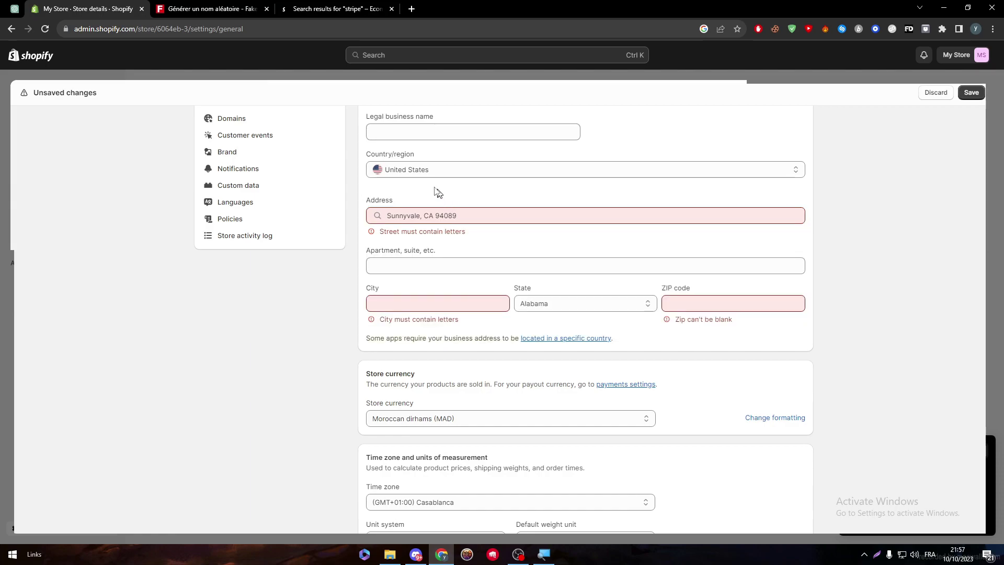
Replace the Address field with the generated street line, 1417 Ford Street
{"action": "left_click", "coordinate": [319, 8]}
{"action": "left_click", "coordinate": [208, 5]}
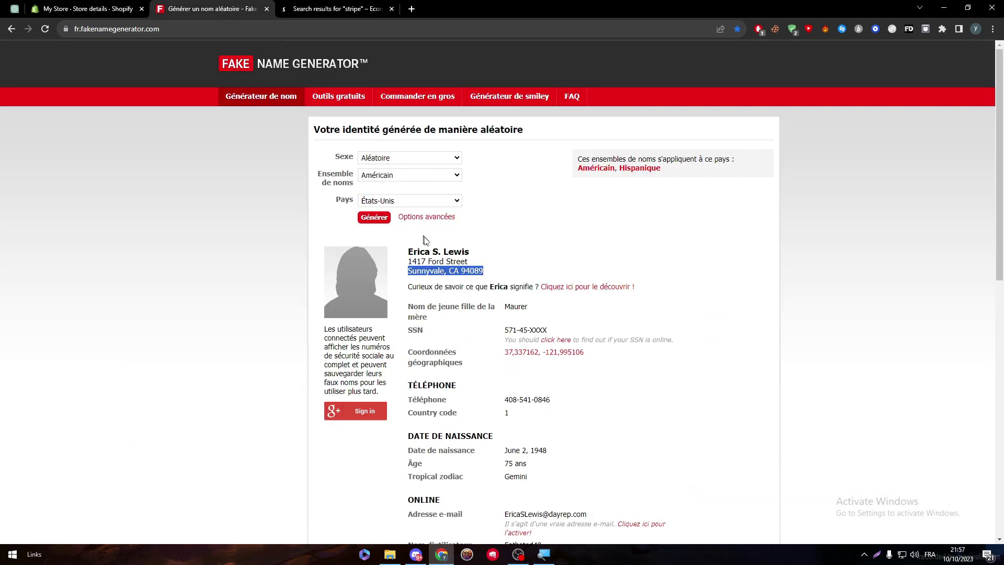
{"action": "left_click", "coordinate": [482, 273]}
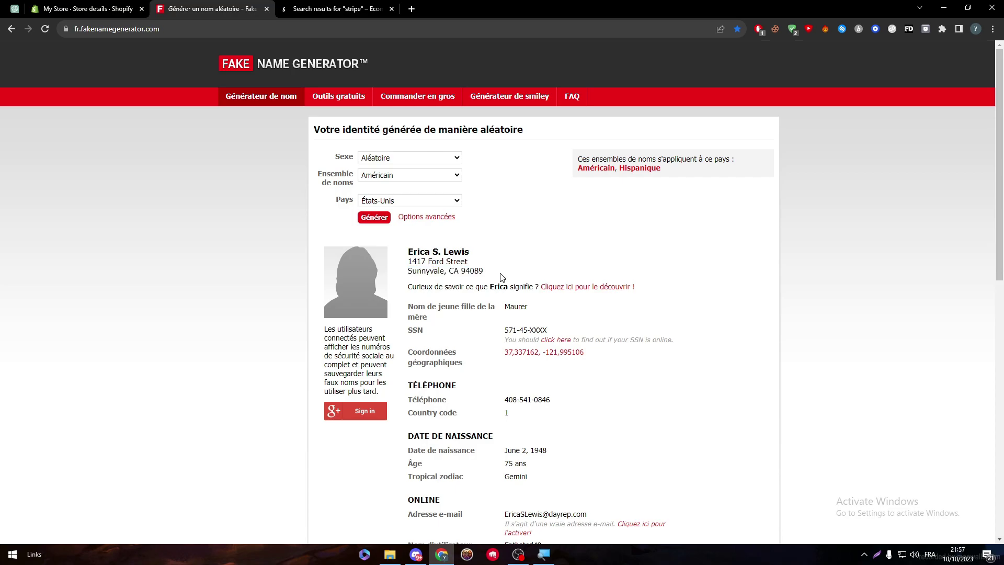
{"action": "triple_click", "coordinate": [428, 261]}
{"action": "key", "text": "ctrl+c"}
{"action": "left_click", "coordinate": [86, 9]}
{"action": "double_click", "coordinate": [445, 215]}
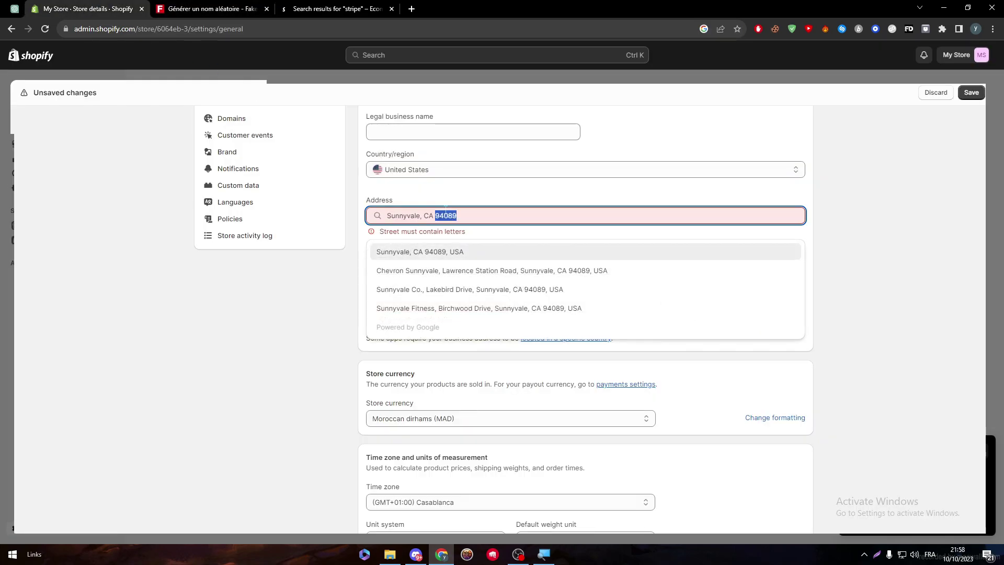
{"action": "key", "text": "ctrl+a"}
{"action": "key", "text": "ctrl+v"}
Paste the generated city line into City and move ZIP 94089 into the ZIP code field
{"action": "left_click", "coordinate": [334, 8]}
{"action": "left_click", "coordinate": [236, 10]}
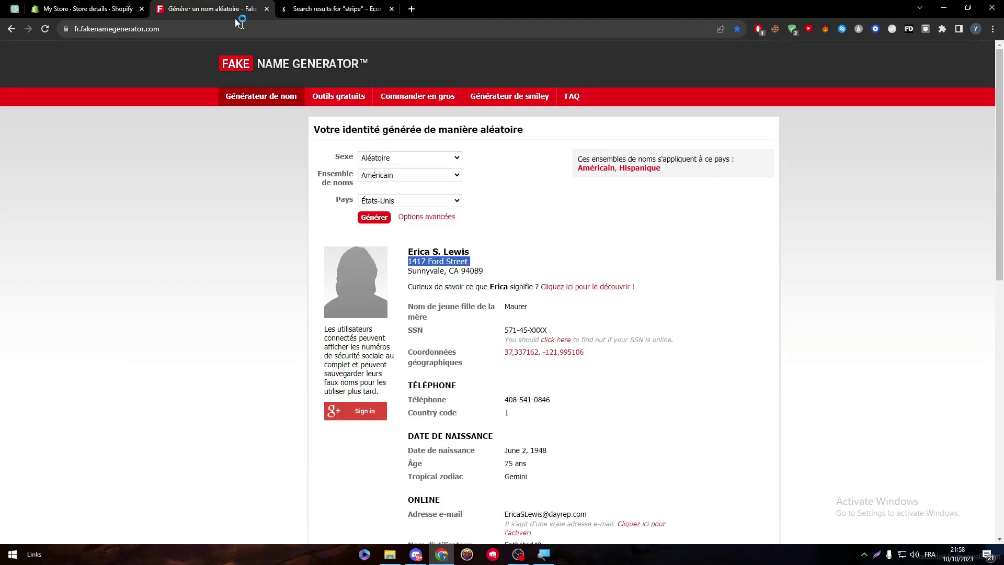
{"action": "triple_click", "coordinate": [437, 272]}
{"action": "key", "text": "ctrl+c"}
{"action": "left_click", "coordinate": [86, 8]}
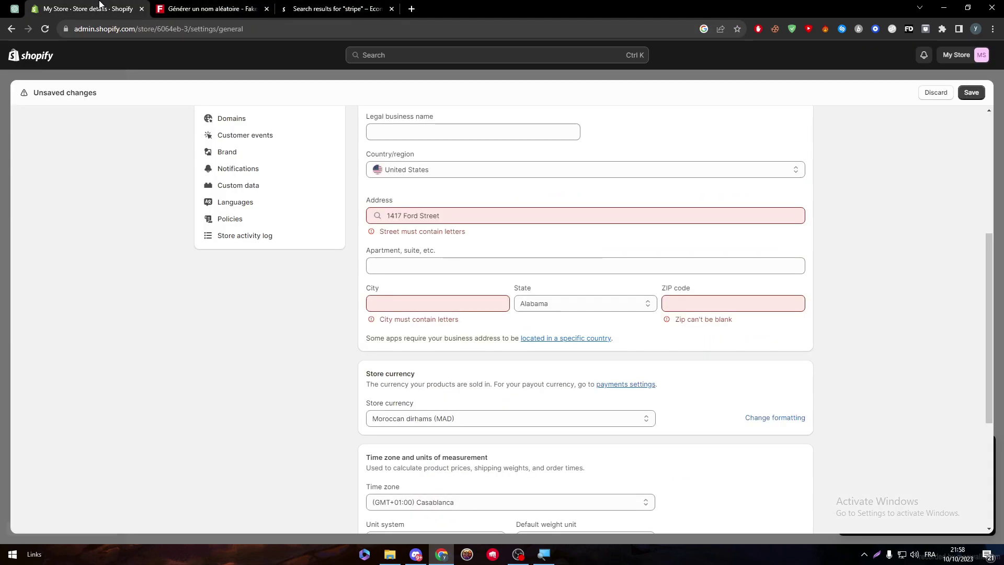
{"action": "left_click", "coordinate": [442, 304]}
{"action": "key", "text": "ctrl+v"}
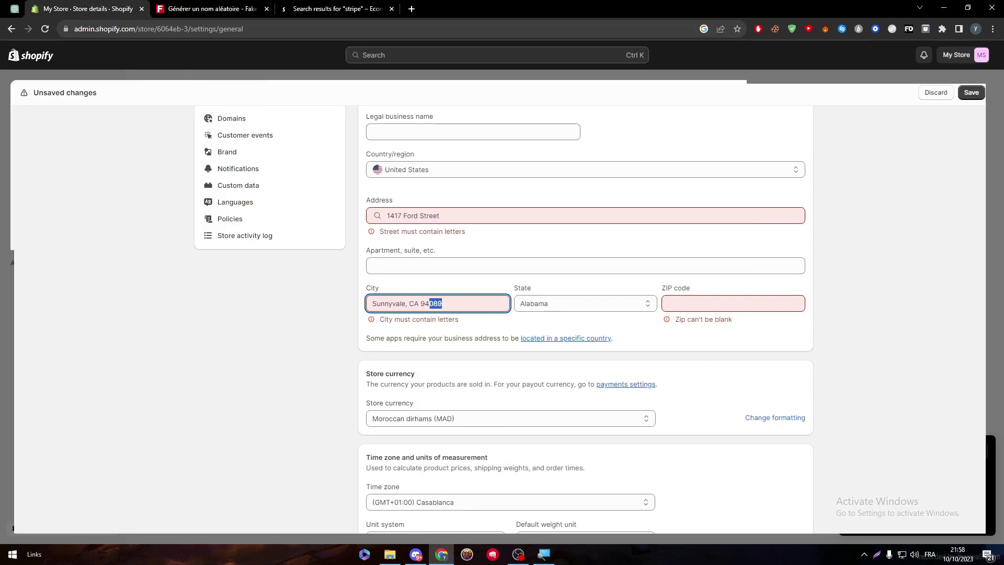
{"action": "key", "text": "ctrl+x"}
{"action": "left_click", "coordinate": [707, 308]}
{"action": "key", "text": "ctrl+v"}
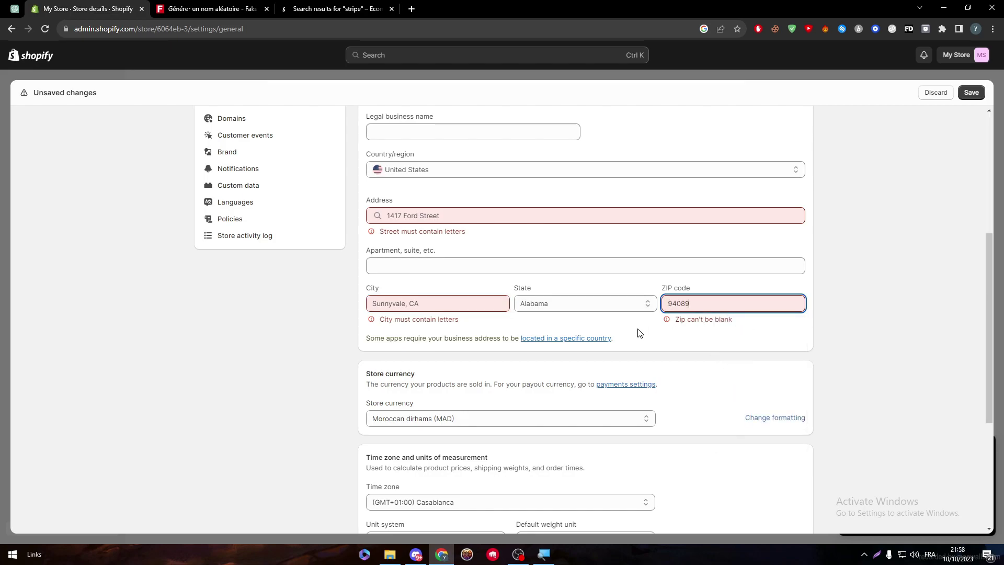
Choose California as the state, remove the extra state text from City, and save
{"action": "left_click", "coordinate": [589, 308]}
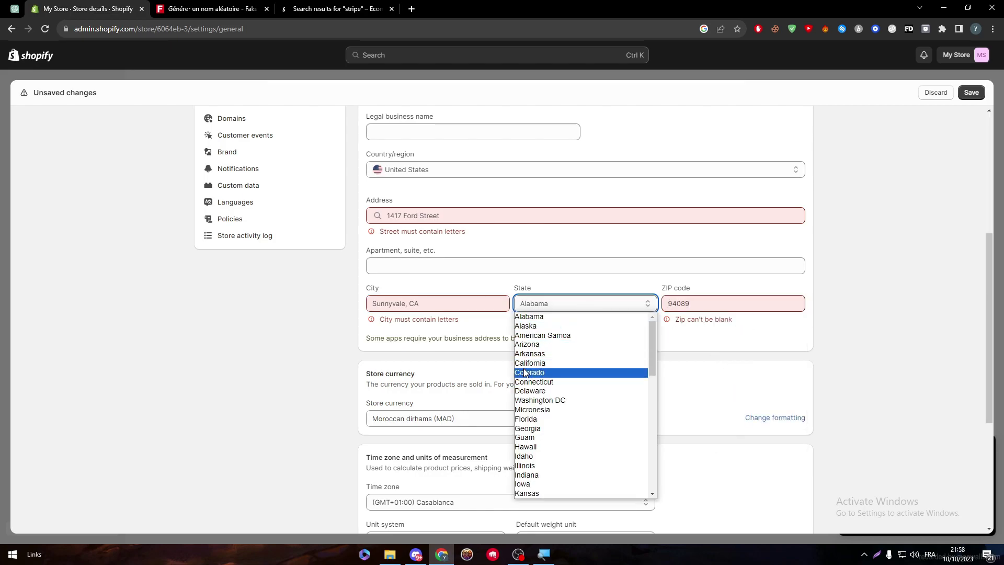
{"action": "left_click", "coordinate": [544, 363]}
{"action": "left_click_drag", "start_coordinate": [407, 303], "coordinate": [432, 306]}
{"action": "key", "text": "BackSpace"}
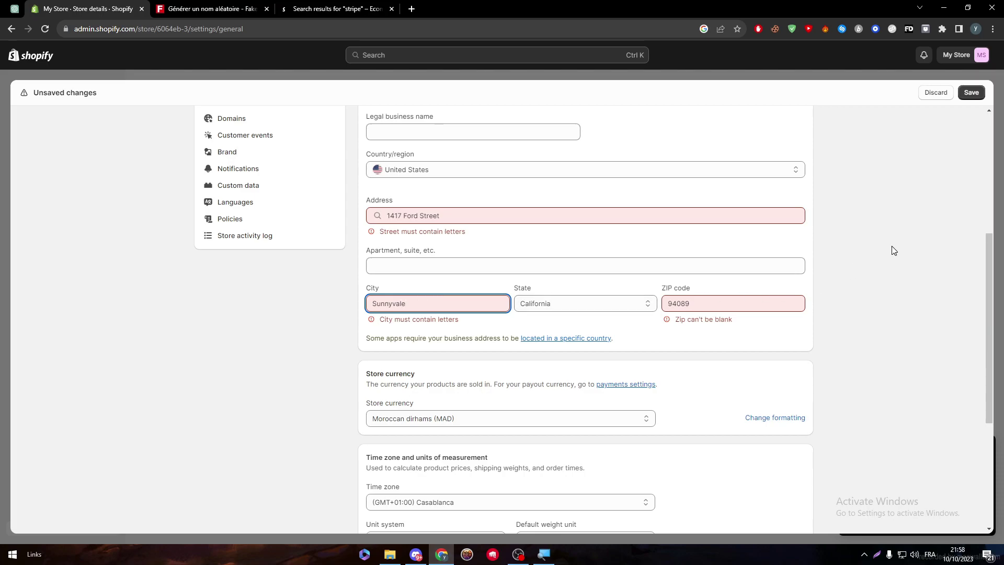
{"action": "left_click", "coordinate": [971, 92]}
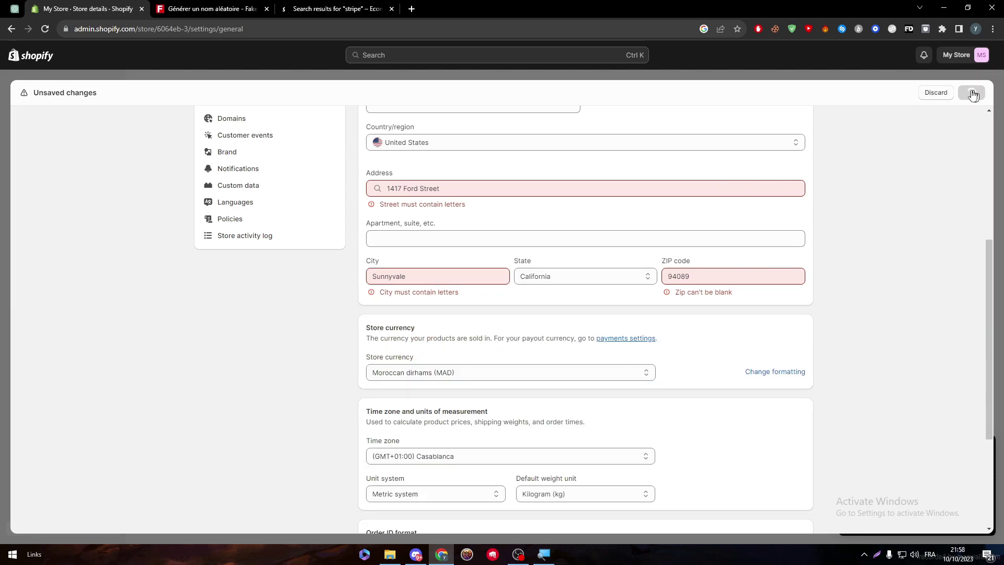
{"action": "scroll", "coordinate": [968, 175], "scroll_direction": "up", "scroll_amount": 4}
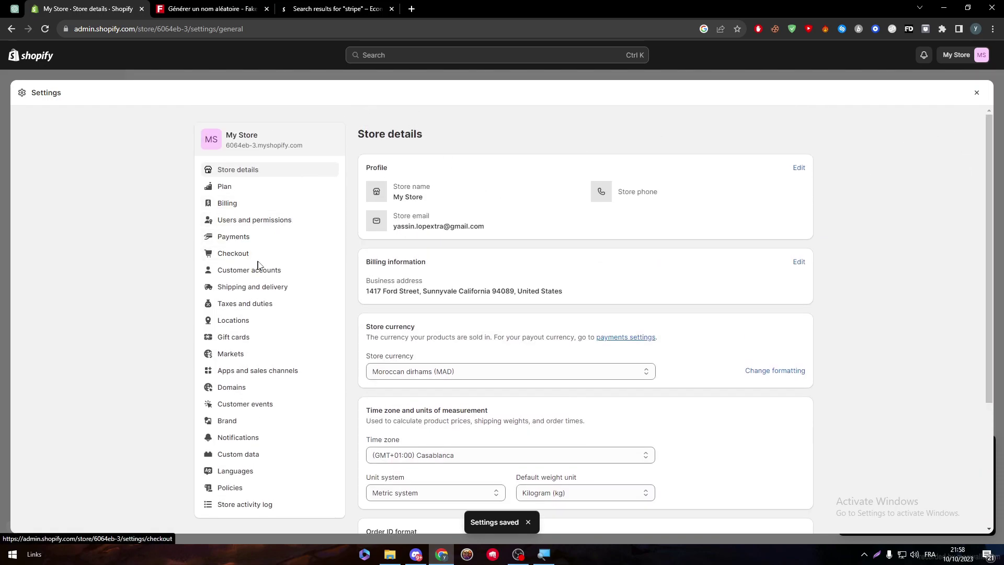
Search Add payment methods for 'str', then go back to the Payments settings page
{"action": "left_click", "coordinate": [243, 246]}
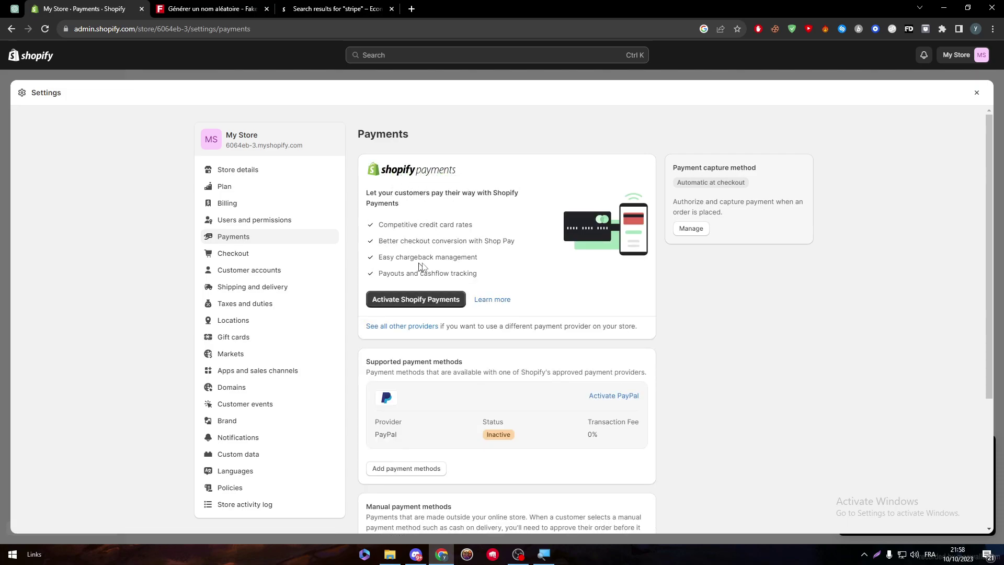
{"action": "scroll", "coordinate": [990, 166], "scroll_direction": "down", "scroll_amount": 3}
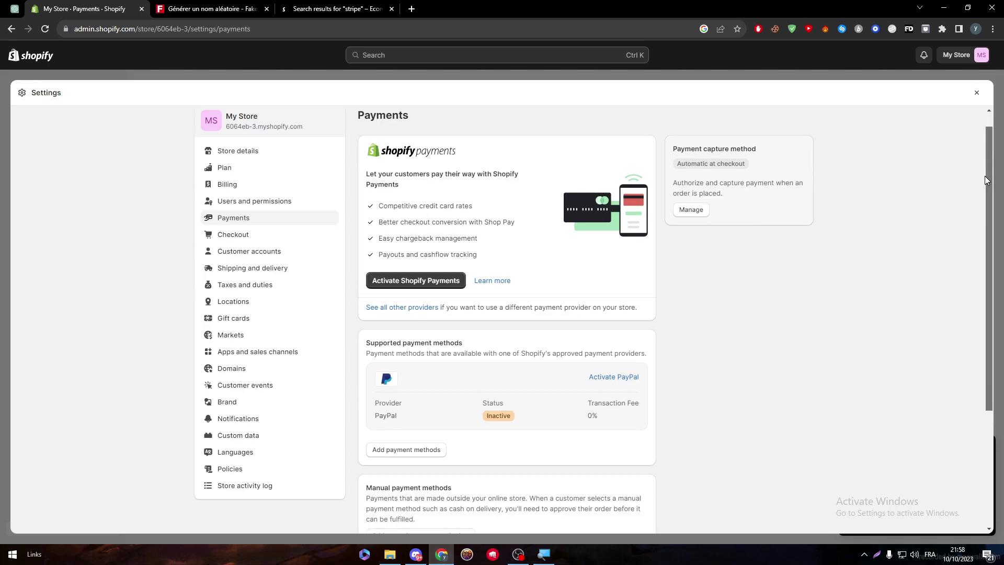
{"action": "left_click", "coordinate": [404, 315]}
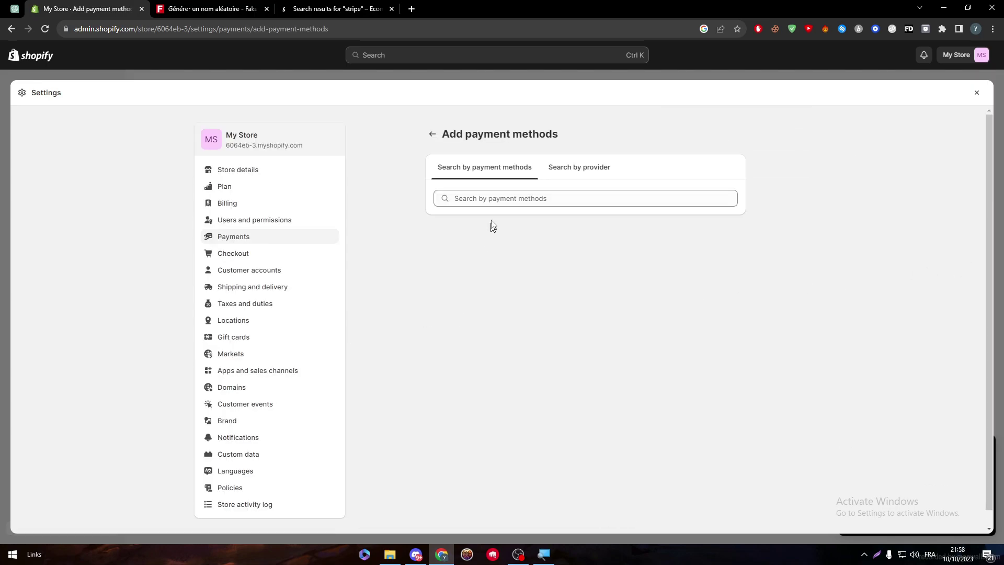
{"action": "left_click", "coordinate": [489, 199]}
{"action": "type", "text": "stripe"}
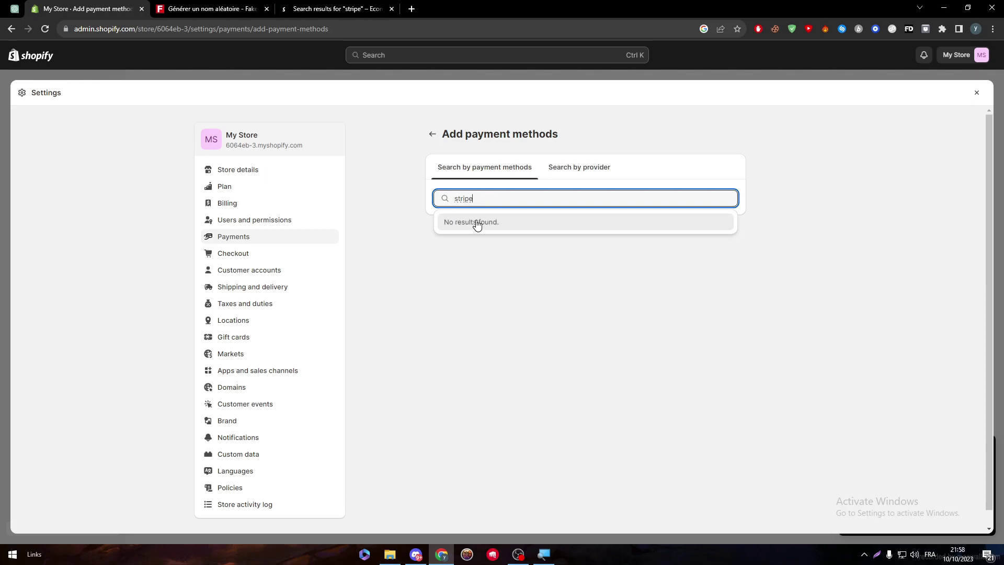
{"action": "left_click", "coordinate": [432, 134]}
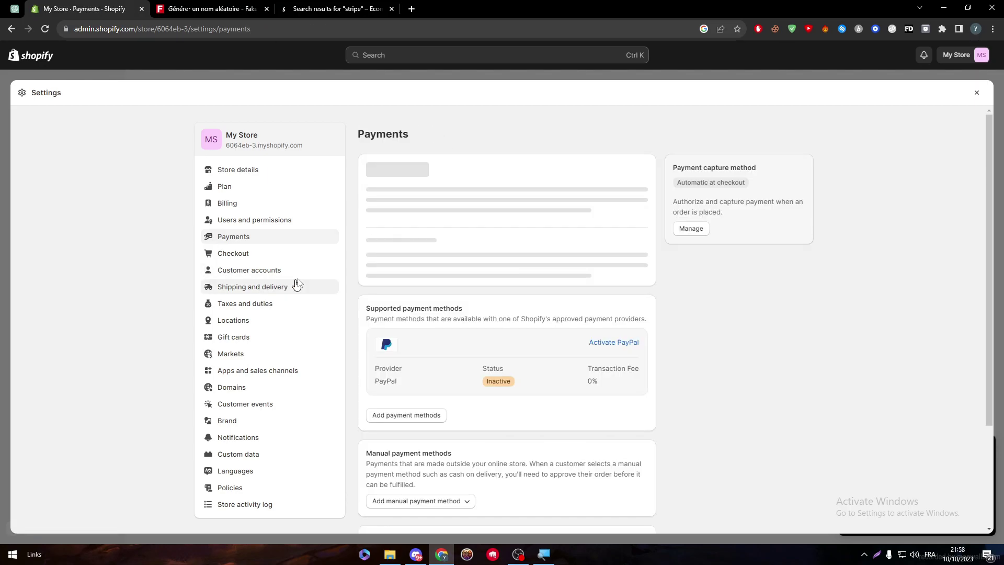
{"action": "left_click_drag", "start_coordinate": [366, 194], "coordinate": [444, 204]}
{"action": "left_click", "coordinate": [402, 203]}
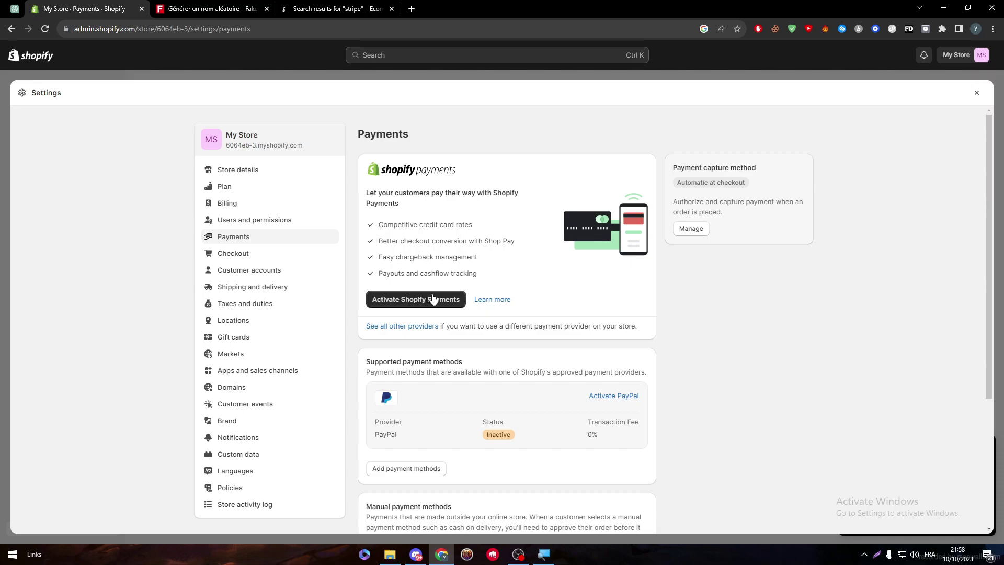
{"action": "left_click", "coordinate": [432, 299]}
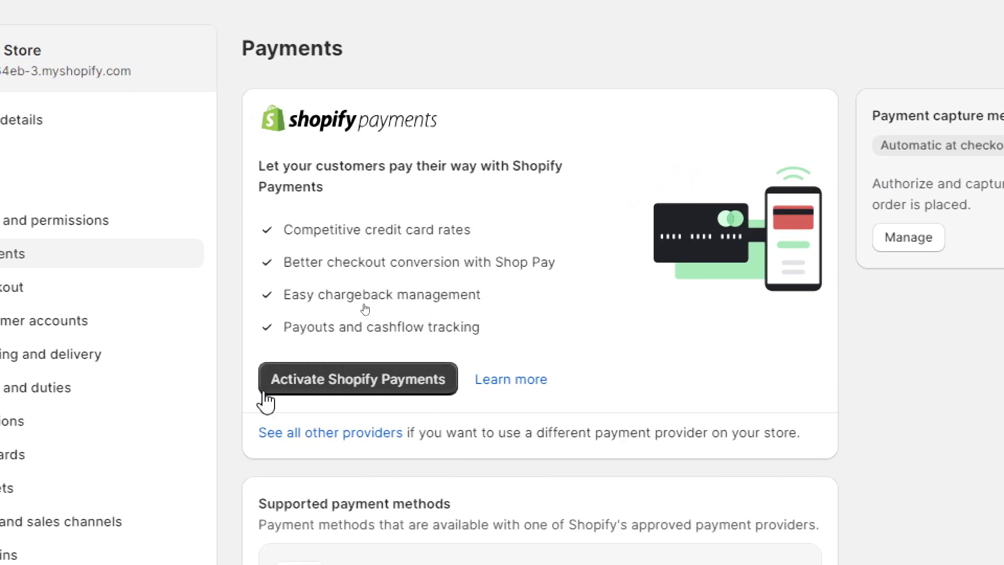
{"action": "left_click", "coordinate": [343, 436]}
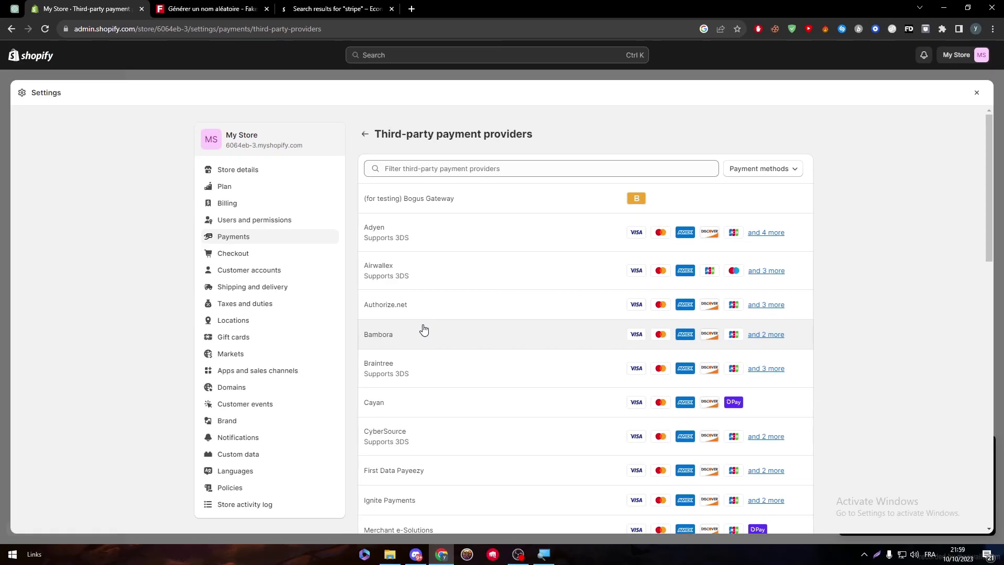
{"action": "left_click_drag", "start_coordinate": [988, 208], "coordinate": [961, 498]}
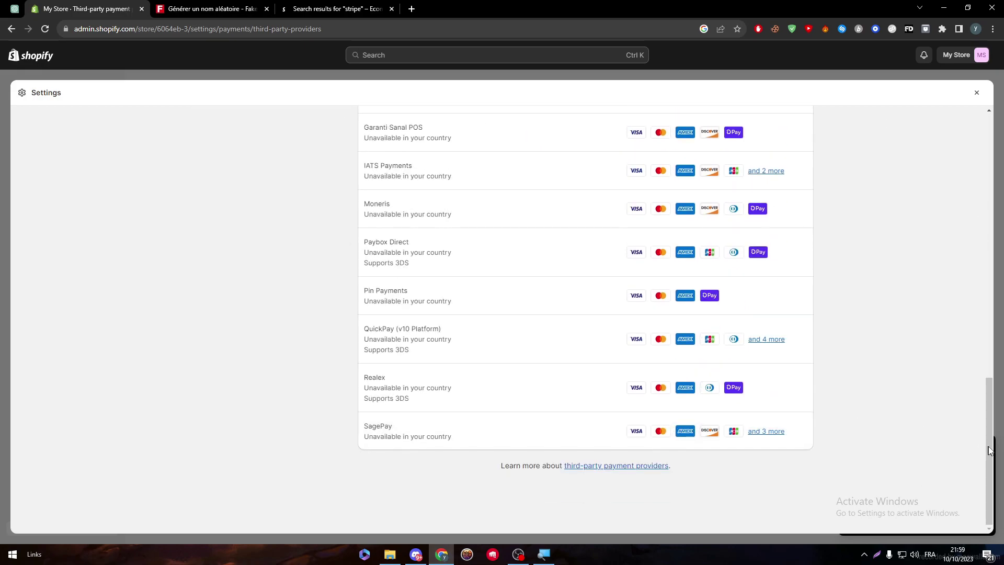
{"action": "left_click_drag", "start_coordinate": [990, 451], "coordinate": [901, 159]}
{"action": "left_click", "coordinate": [528, 168]}
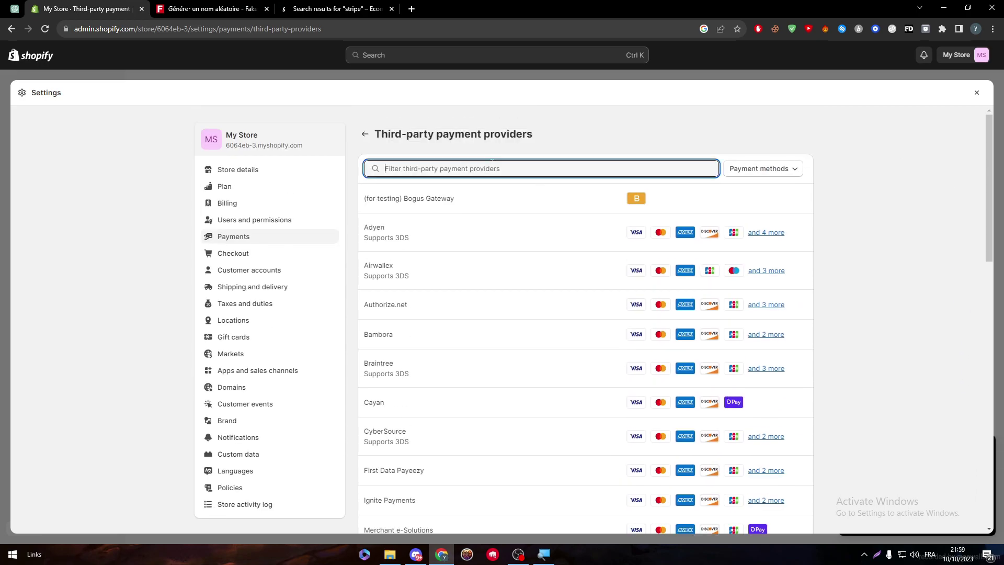
{"action": "type", "text": "strip"}
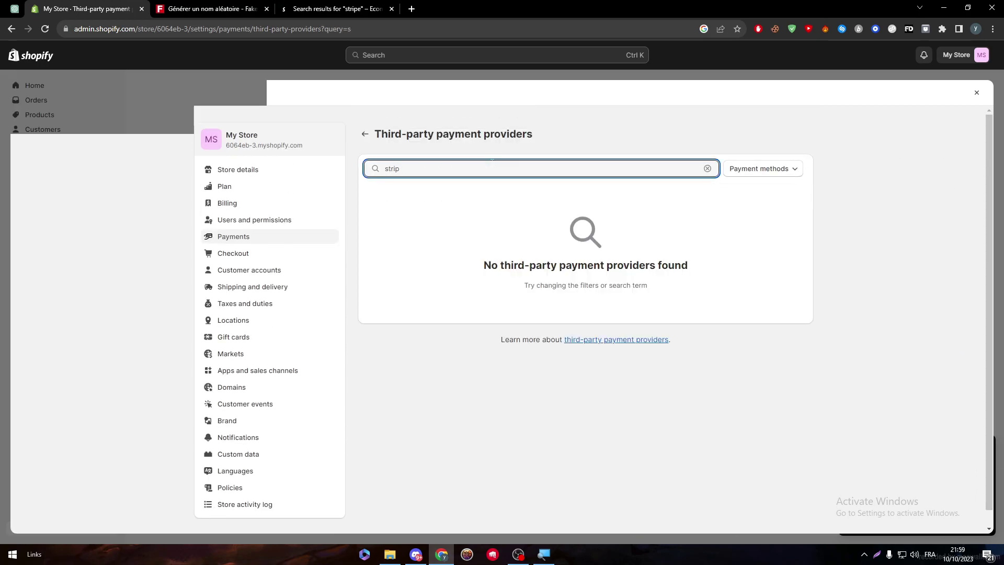
{"action": "key", "text": "BackSpace"}
{"action": "key", "text": "BackSpace"}
{"action": "key", "text": "BackSpace"}
{"action": "key", "text": "BackSpace"}
{"action": "key", "text": "BackSpace"}
{"action": "left_click", "coordinate": [257, 244]}
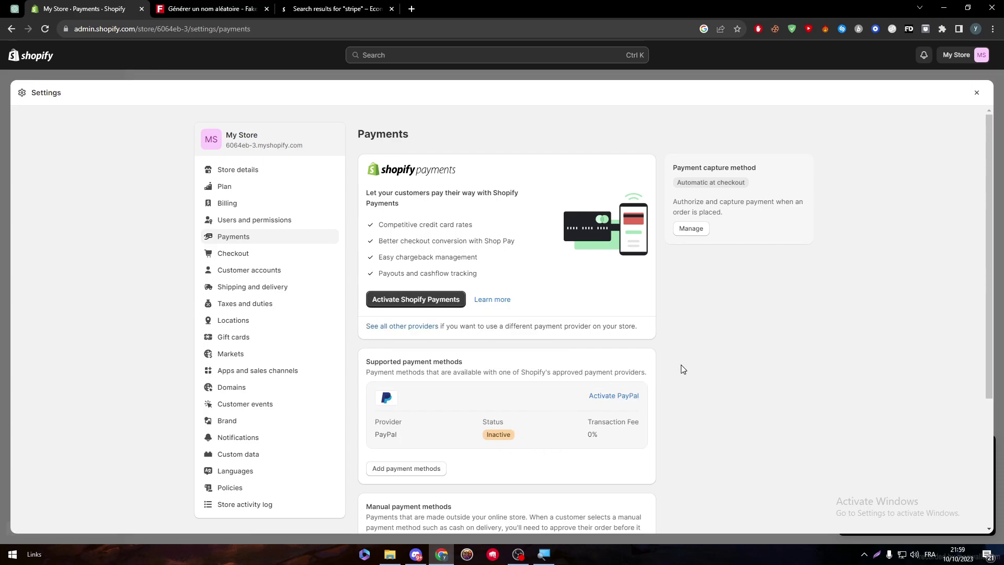
Start adding a billing payment method in Billing settings, then close the form unused
{"action": "left_click", "coordinate": [240, 220]}
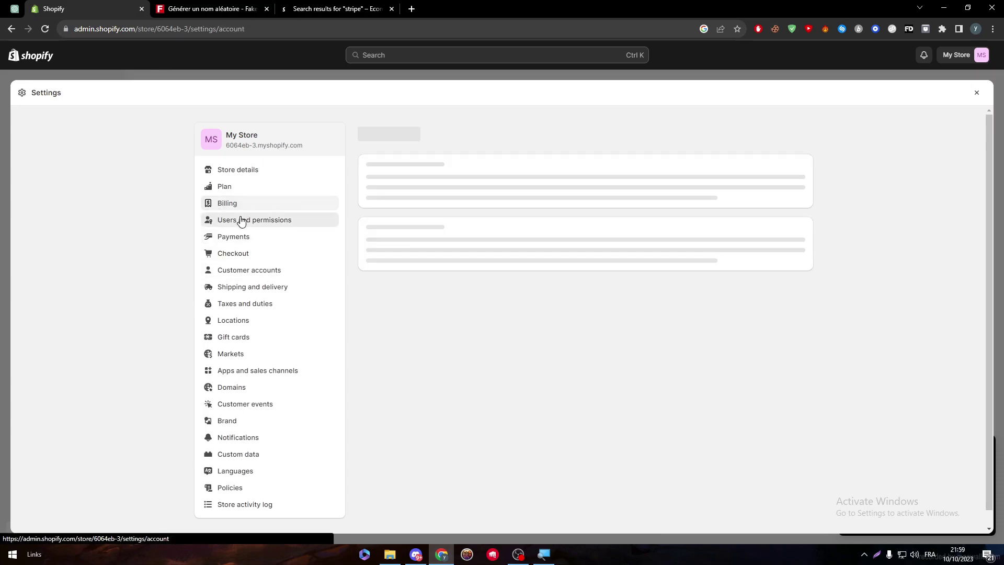
{"action": "left_click", "coordinate": [238, 209]}
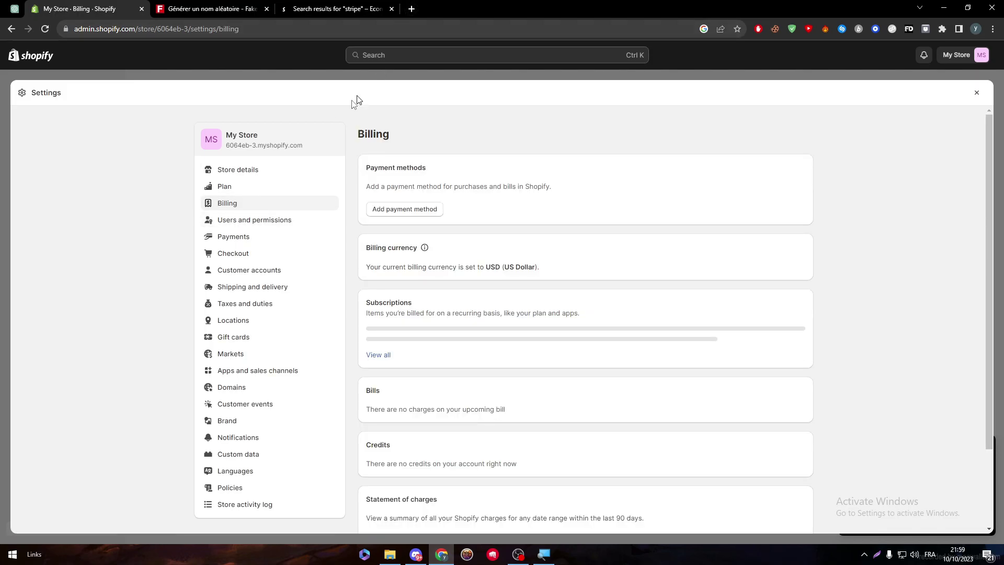
{"action": "left_click", "coordinate": [415, 208]}
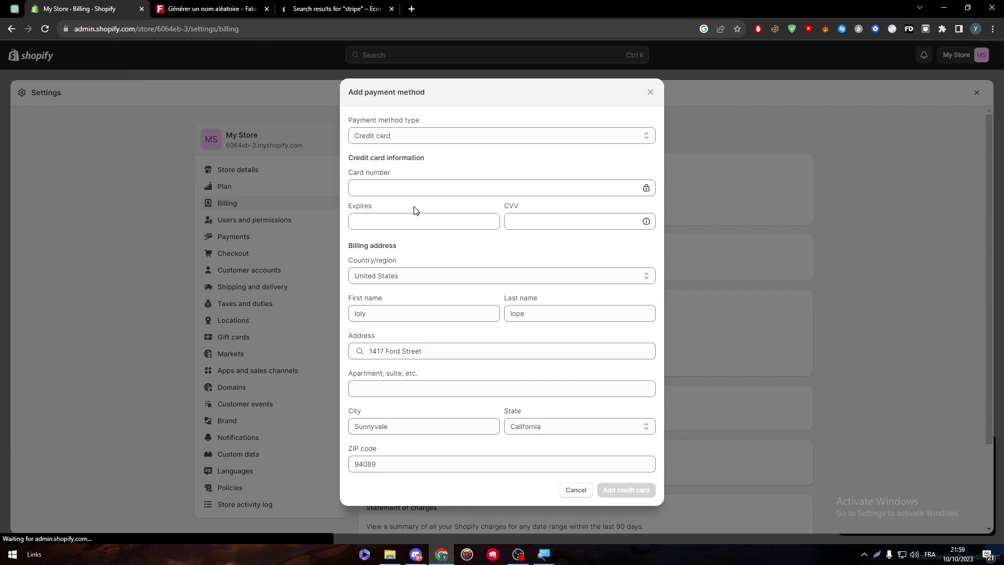
{"action": "left_click", "coordinate": [429, 138]}
{"action": "left_click", "coordinate": [651, 92]}
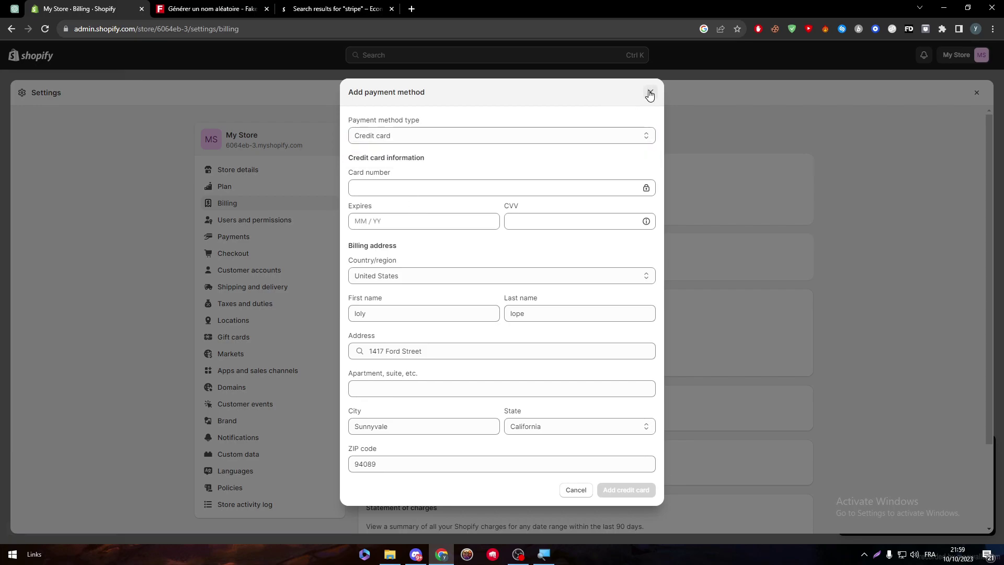
{"action": "left_click", "coordinate": [650, 92]}
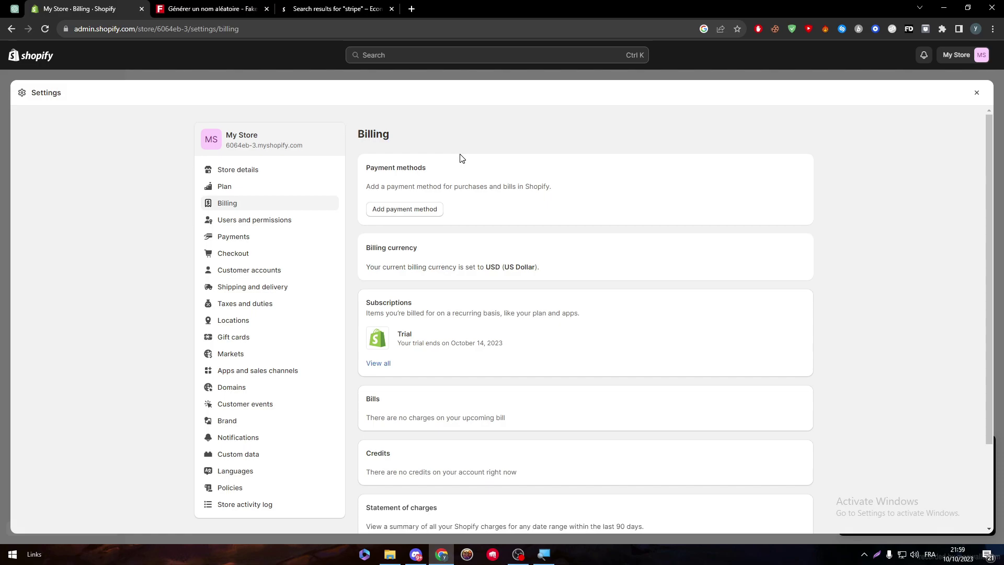
Check Payments and Store details settings, then close Settings to return to Home
{"action": "left_click", "coordinate": [247, 238]}
{"action": "left_click", "coordinate": [256, 203]}
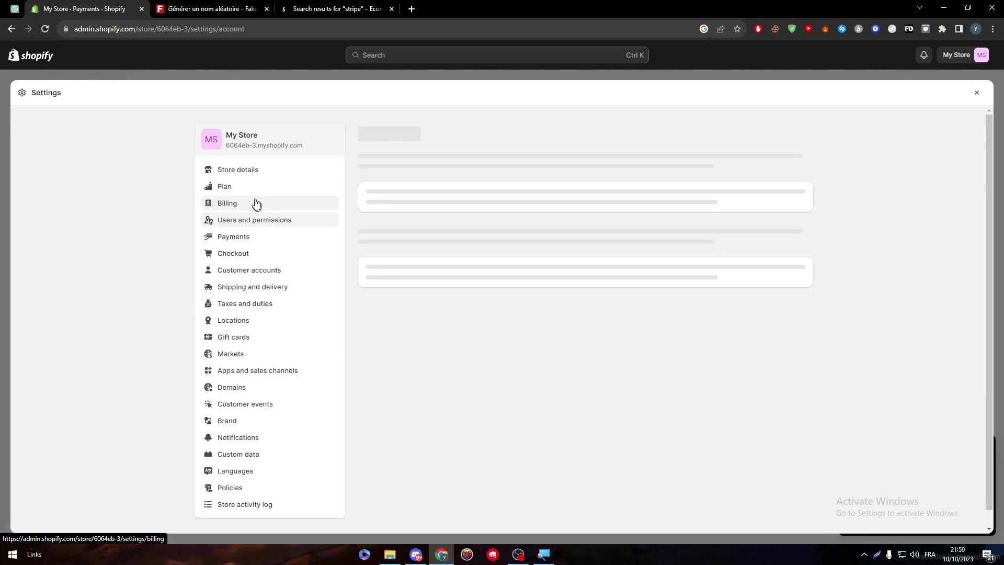
{"action": "left_click", "coordinate": [240, 171]}
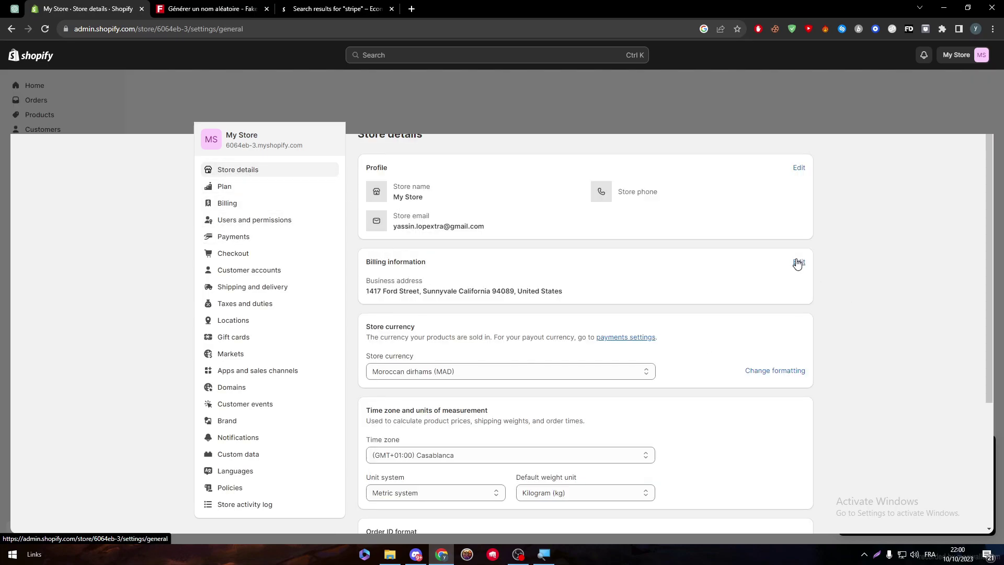
{"action": "left_click", "coordinate": [239, 240]}
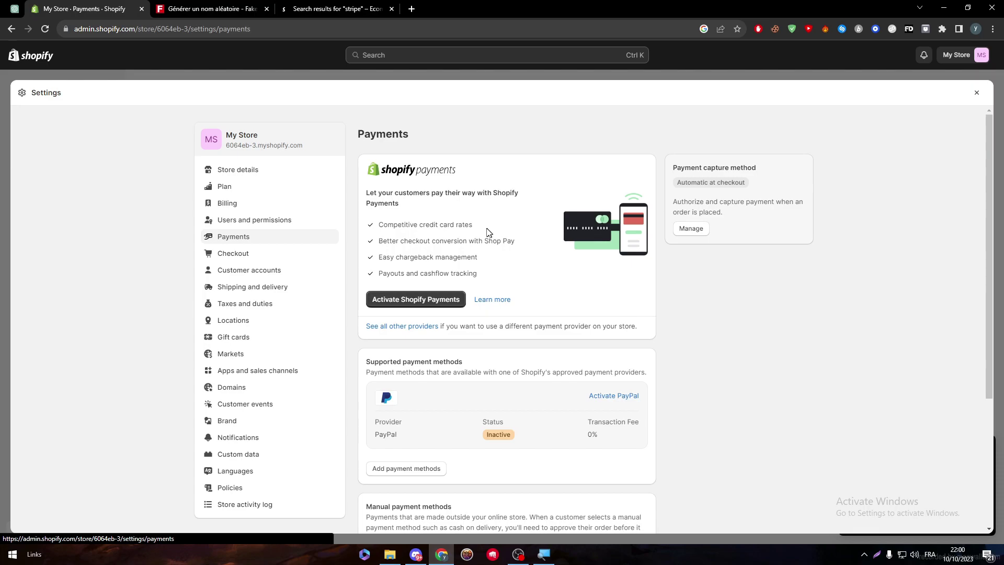
{"action": "left_click", "coordinate": [975, 92]}
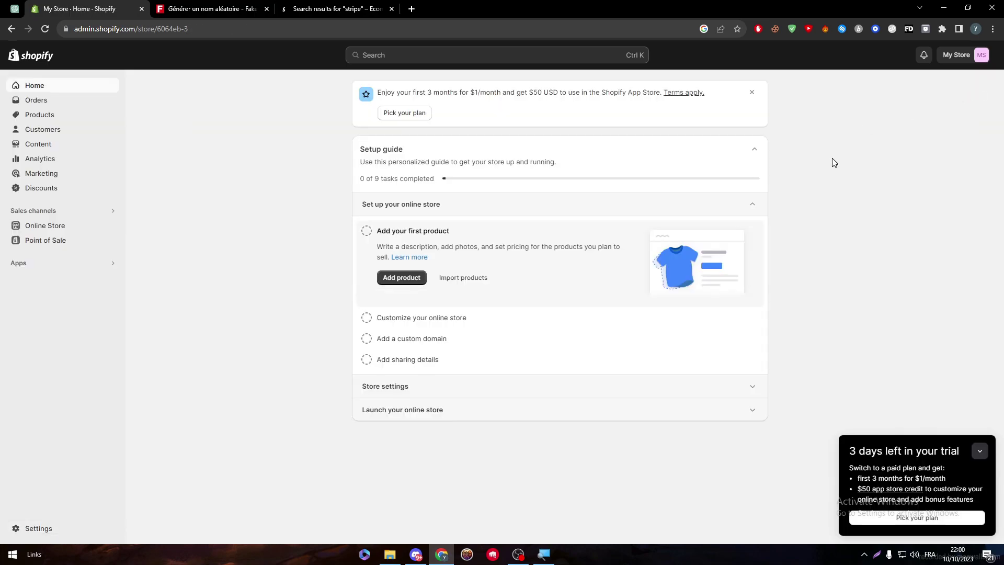
In a new tab, search Google for 'stripe and shopify' and open Shopify's 'Use Stripe to sell online' page
{"action": "left_click", "coordinate": [411, 9]}
{"action": "type", "text": "stripe and shopify"}
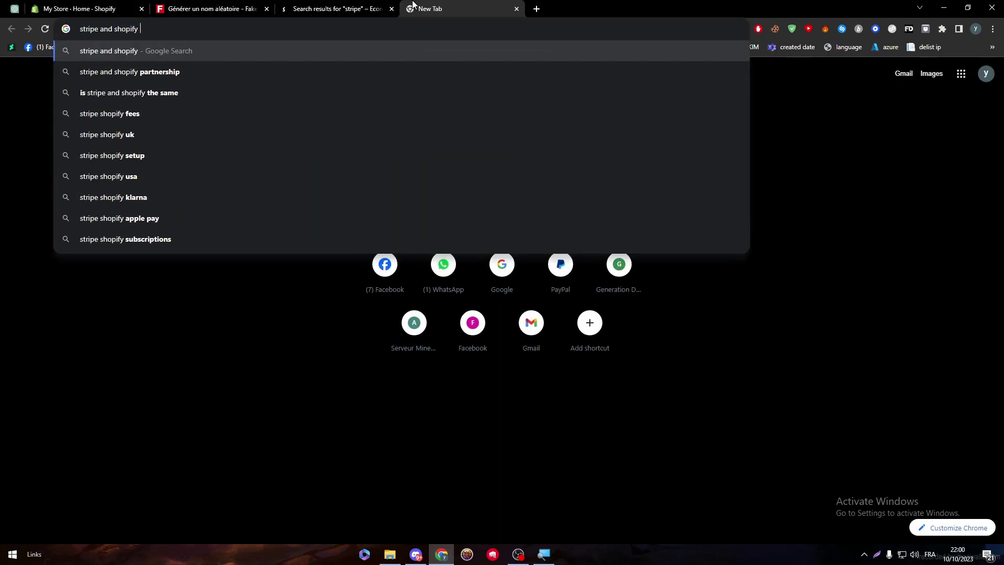
{"action": "key", "text": "Return"}
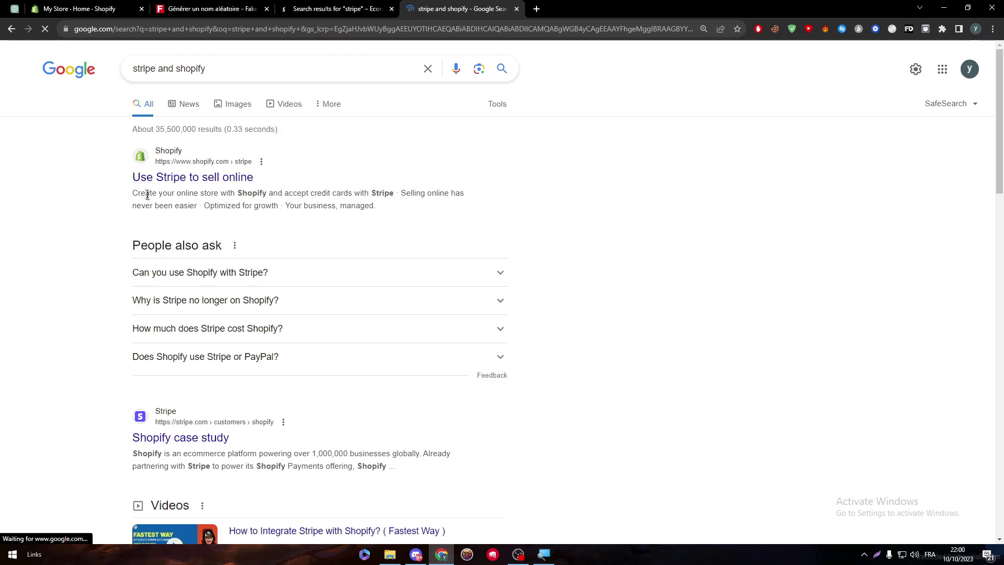
{"action": "left_click", "coordinate": [226, 178]}
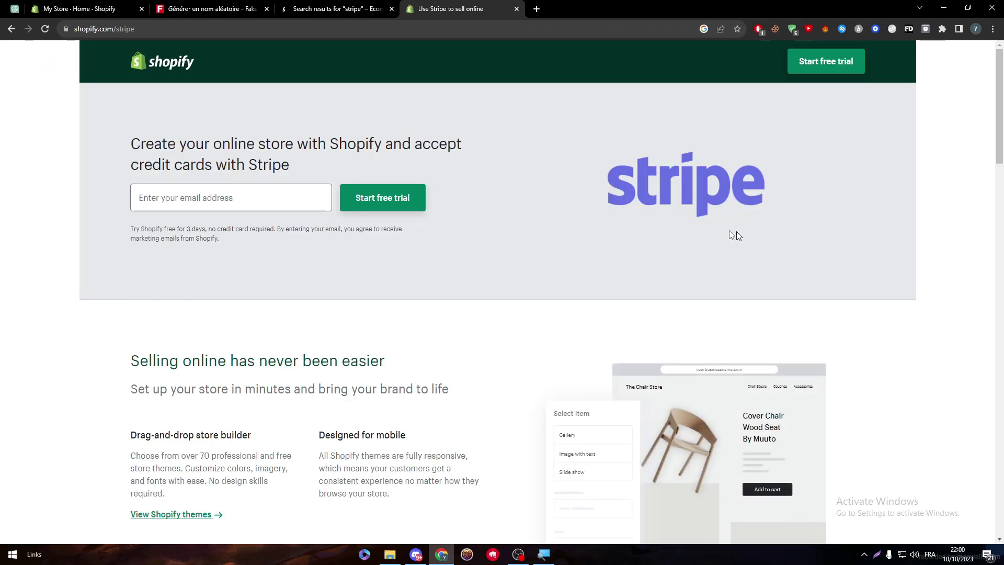
Scroll through the Stripe page, then focus its email field and dismiss the saved suggestions
{"action": "left_click_drag", "start_coordinate": [998, 149], "coordinate": [993, 187]}
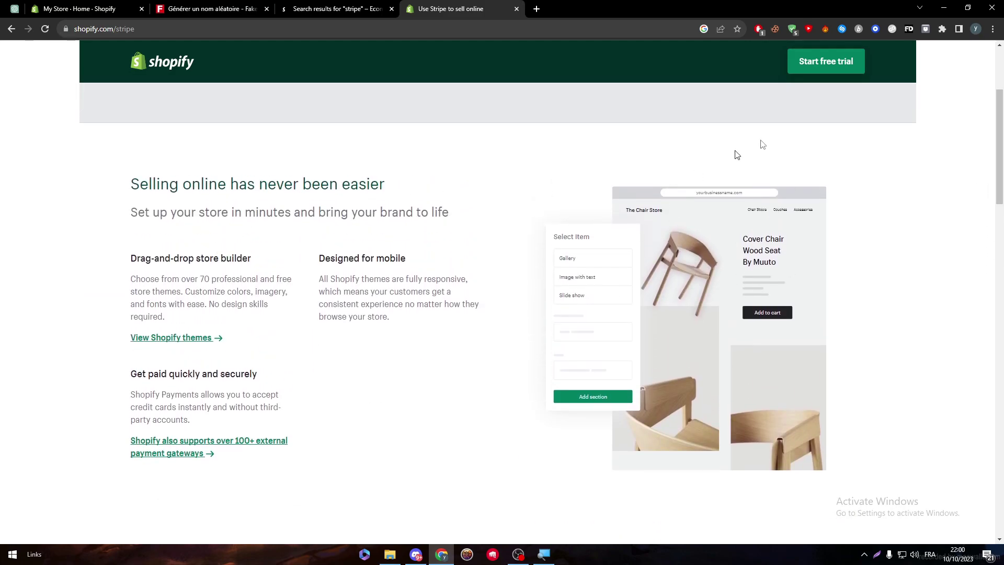
{"action": "mouse_move", "coordinate": [997, 118]}
{"action": "left_mouse_down"}
{"action": "mouse_move", "coordinate": [994, 365]}
{"action": "mouse_move", "coordinate": [983, 328]}
{"action": "mouse_move", "coordinate": [996, 220]}
{"action": "mouse_move", "coordinate": [977, 121]}
{"action": "left_mouse_up"}
{"action": "left_click_drag", "start_coordinate": [211, 143], "coordinate": [610, 164]}
{"action": "left_click", "coordinate": [167, 144]}
{"action": "left_click", "coordinate": [537, 161]}
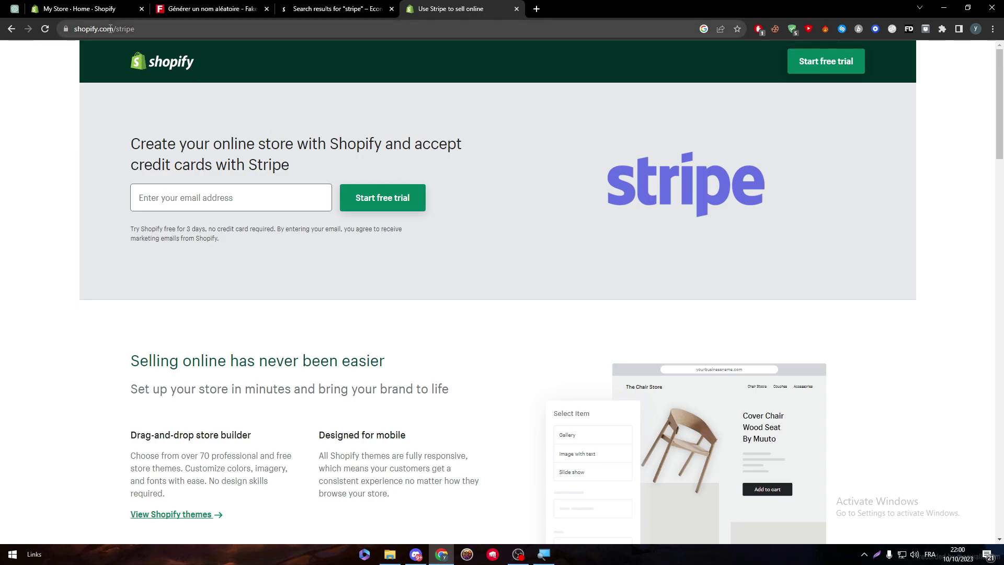
{"action": "left_click", "coordinate": [178, 187]}
{"action": "left_click", "coordinate": [247, 156]}
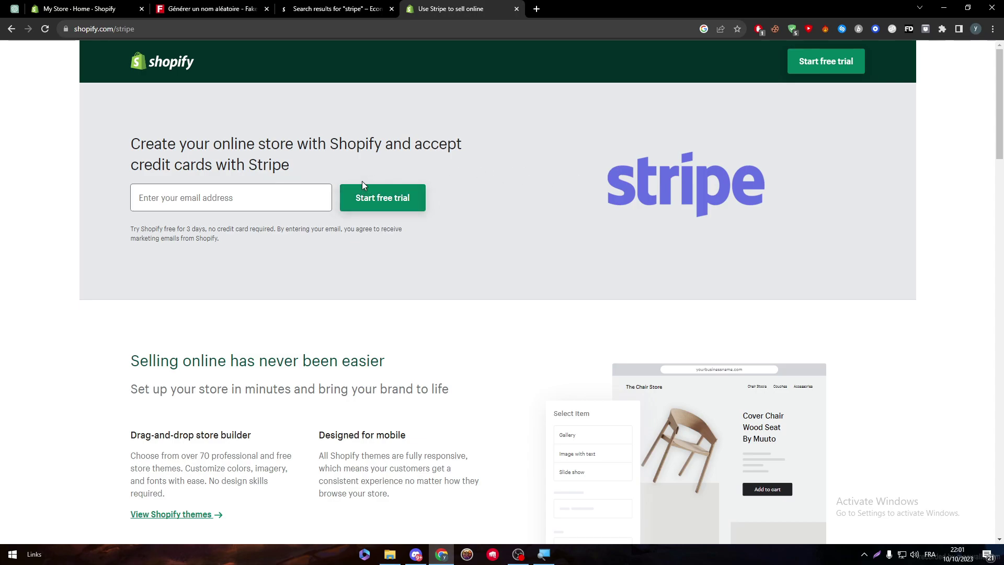
{"action": "left_click", "coordinate": [95, 9]}
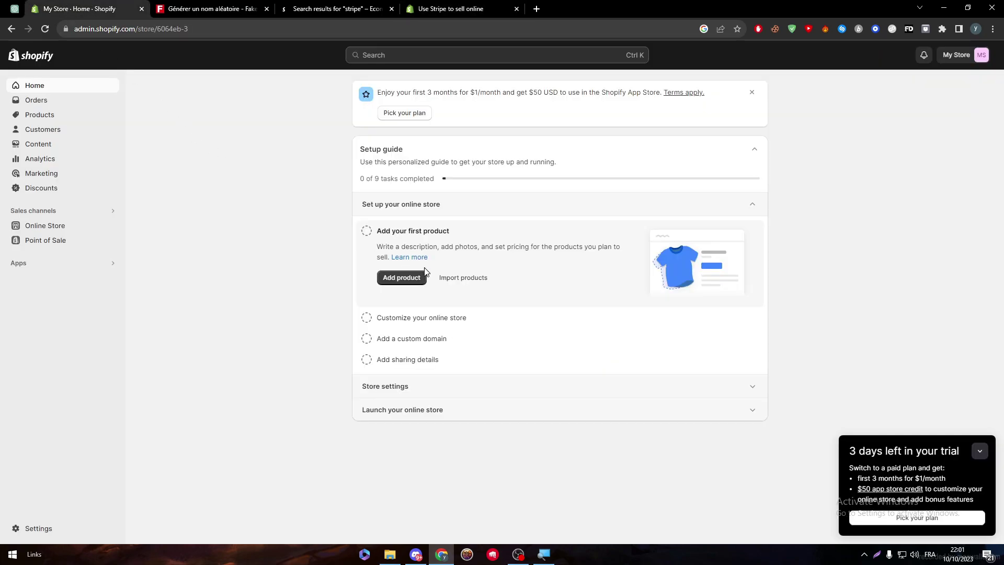
{"action": "left_click", "coordinate": [70, 263]}
{"action": "left_click", "coordinate": [170, 209]}
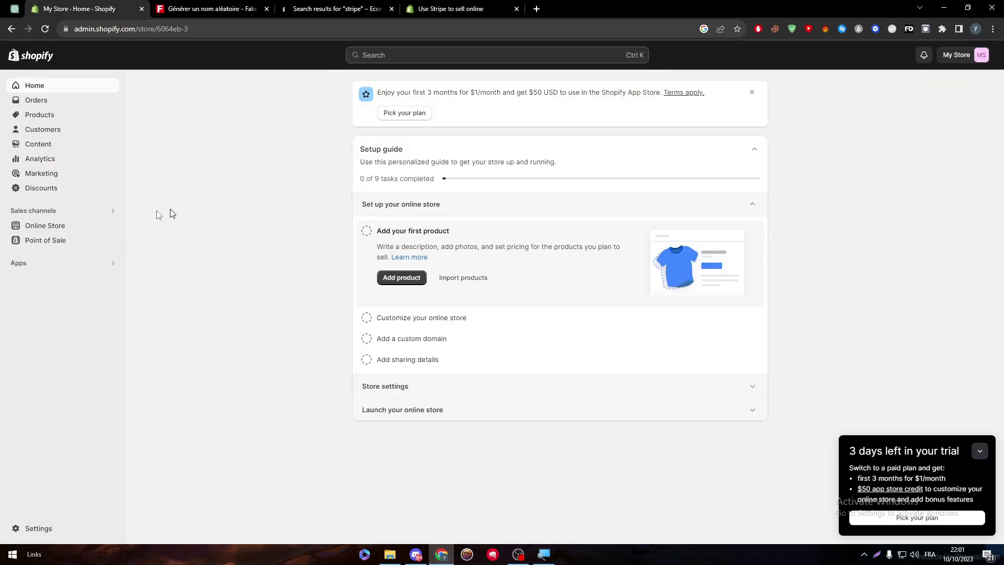
{"action": "left_click", "coordinate": [23, 535]}
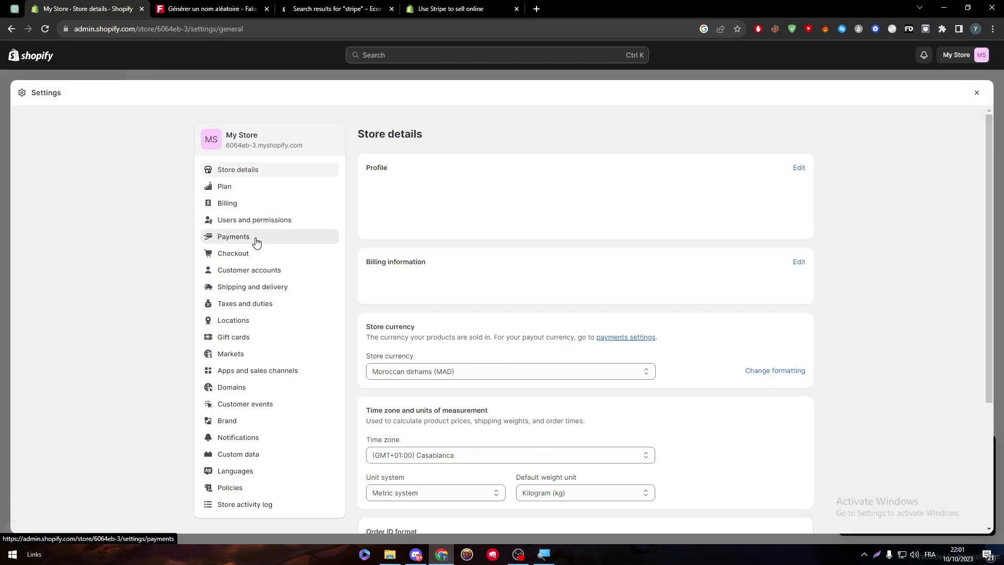
{"action": "left_click", "coordinate": [256, 242]}
{"action": "left_click_drag", "start_coordinate": [520, 431], "coordinate": [518, 444]}
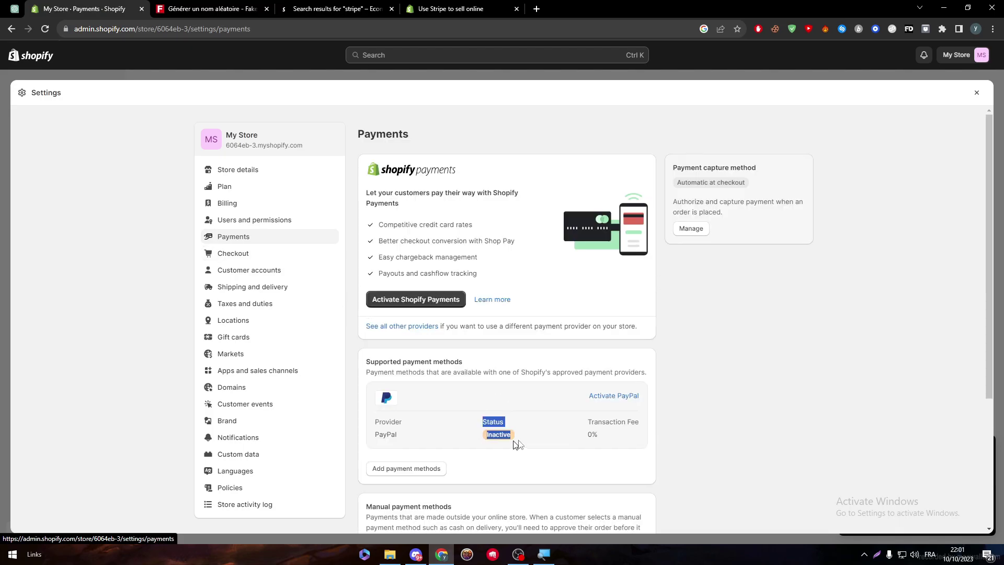
{"action": "left_click", "coordinate": [538, 442]}
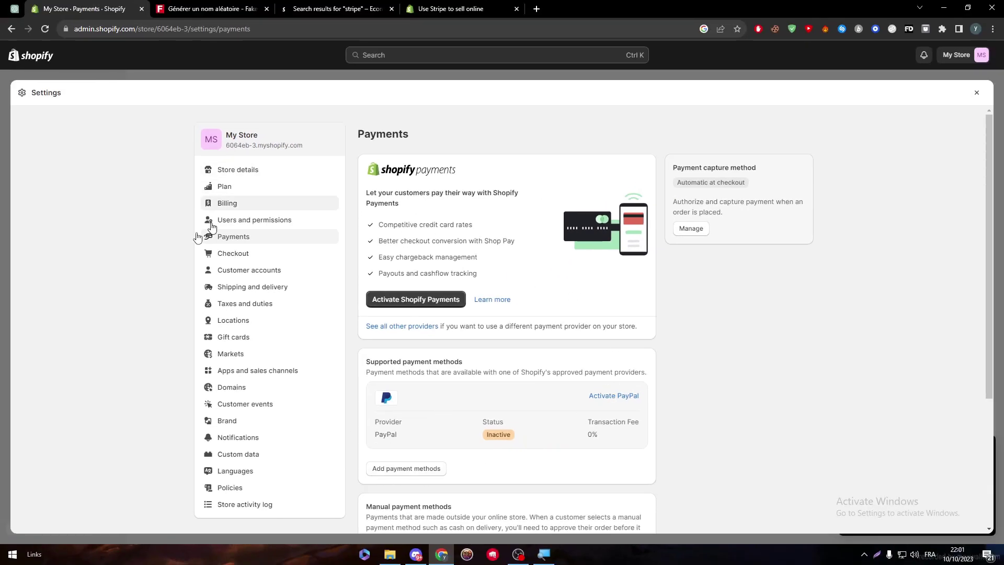
{"action": "left_click", "coordinate": [977, 92]}
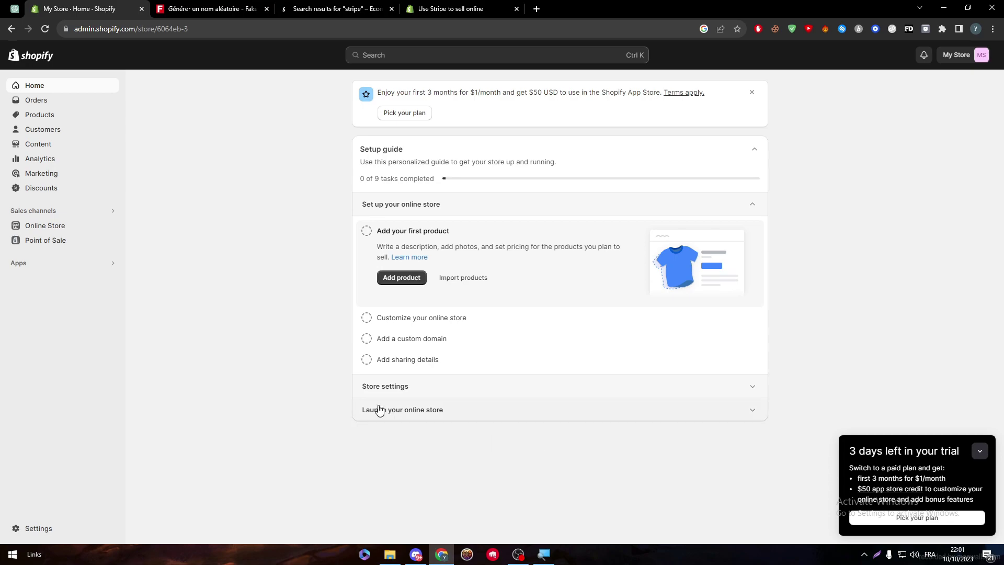
Close the name-generator tab, open the App Store via Apps > All recommended apps, and dismiss the modal
{"action": "left_click", "coordinate": [268, 8]}
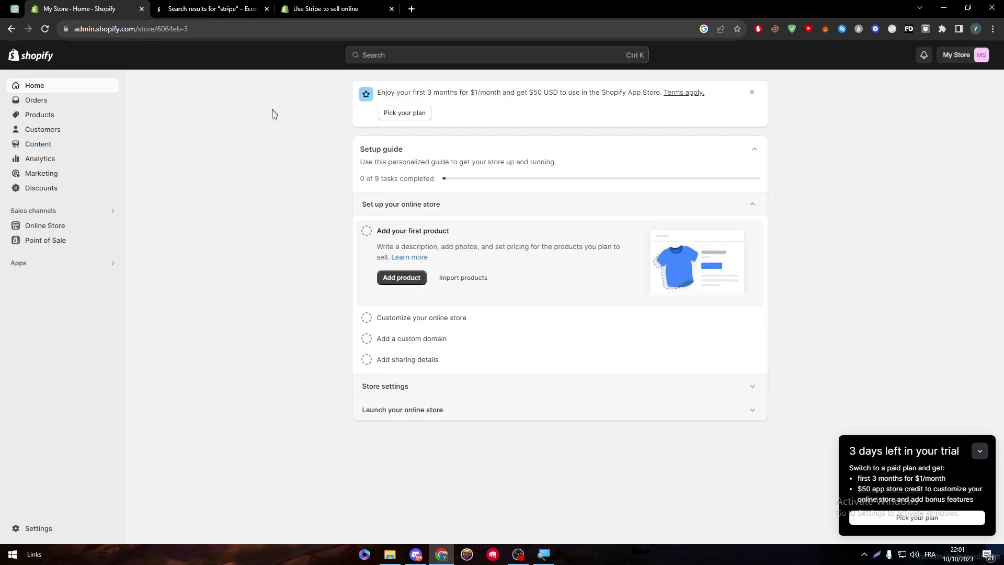
{"action": "left_click", "coordinate": [66, 269]}
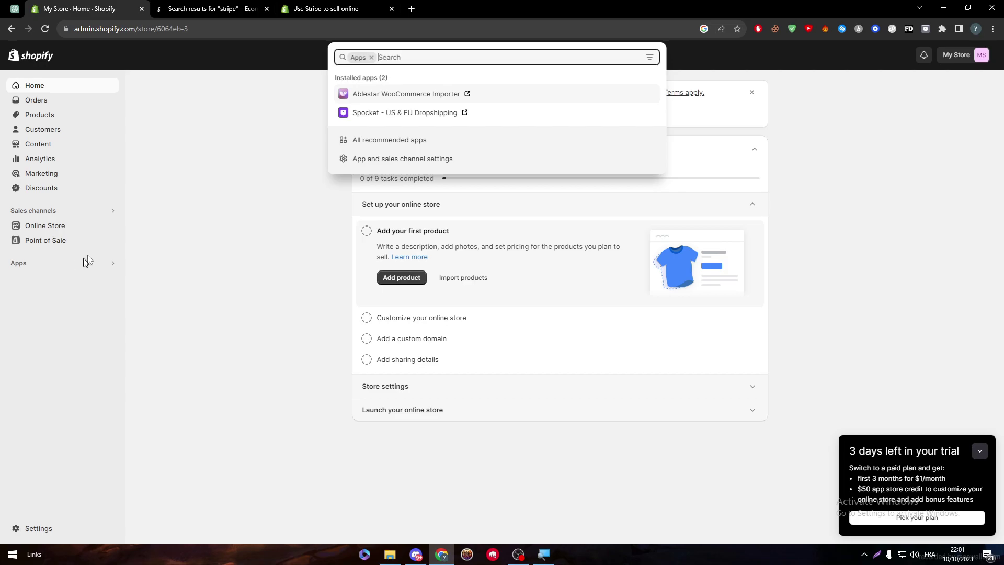
{"action": "left_click", "coordinate": [431, 141]}
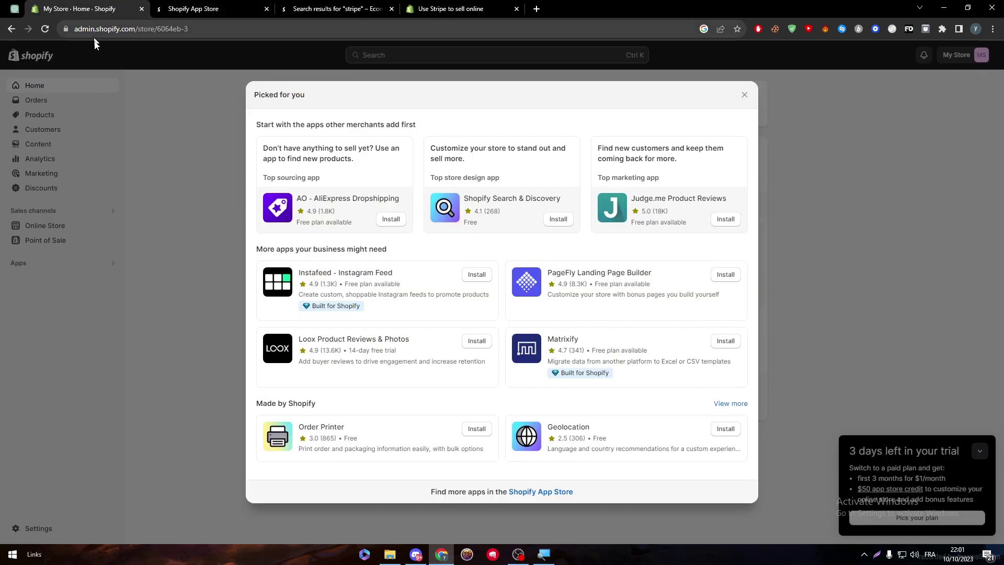
{"action": "left_click", "coordinate": [90, 9]}
{"action": "left_click", "coordinate": [747, 94]}
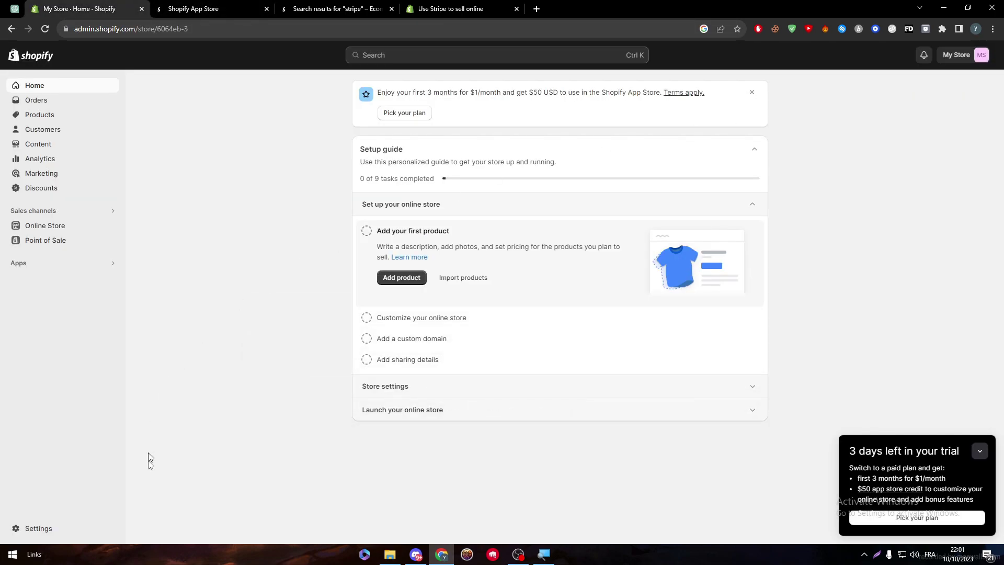
Open Settings > Payments and list all other third-party payment providers
{"action": "left_click", "coordinate": [46, 529]}
{"action": "left_click", "coordinate": [224, 239]}
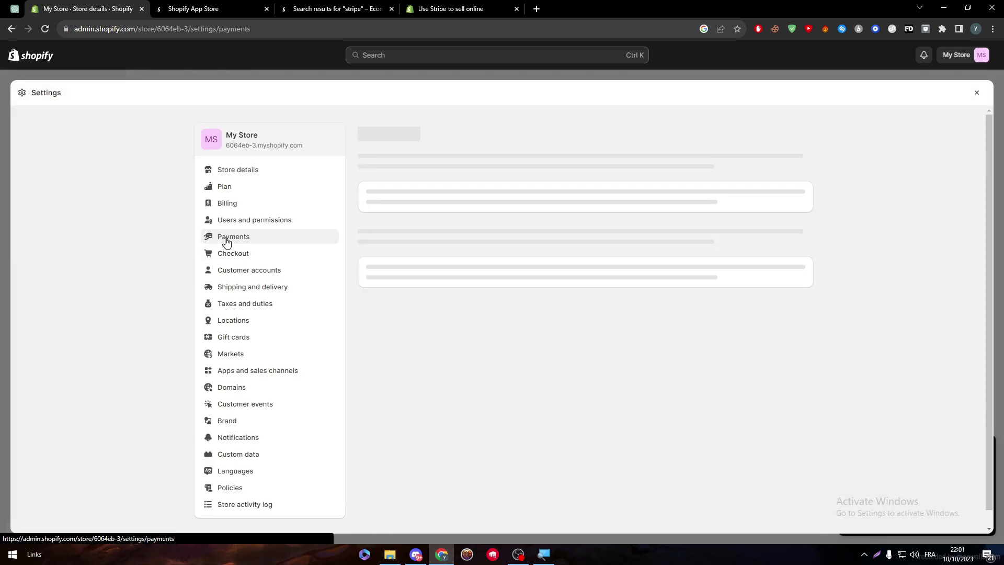
{"action": "left_click", "coordinate": [385, 328]}
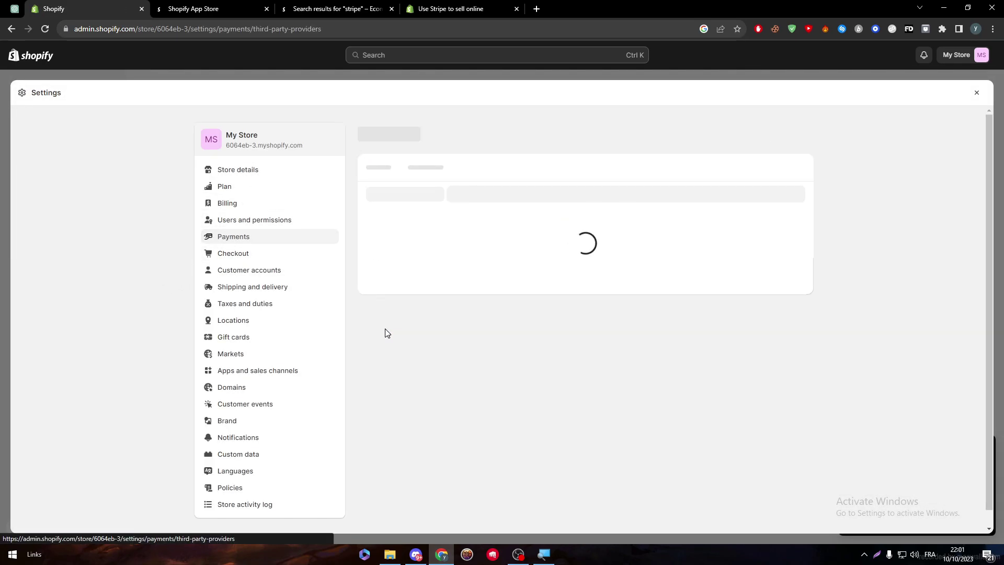
Review the third-party provider list down past the Bogus Gateway, then return to Payments
{"action": "triple_click", "coordinate": [968, 207]}
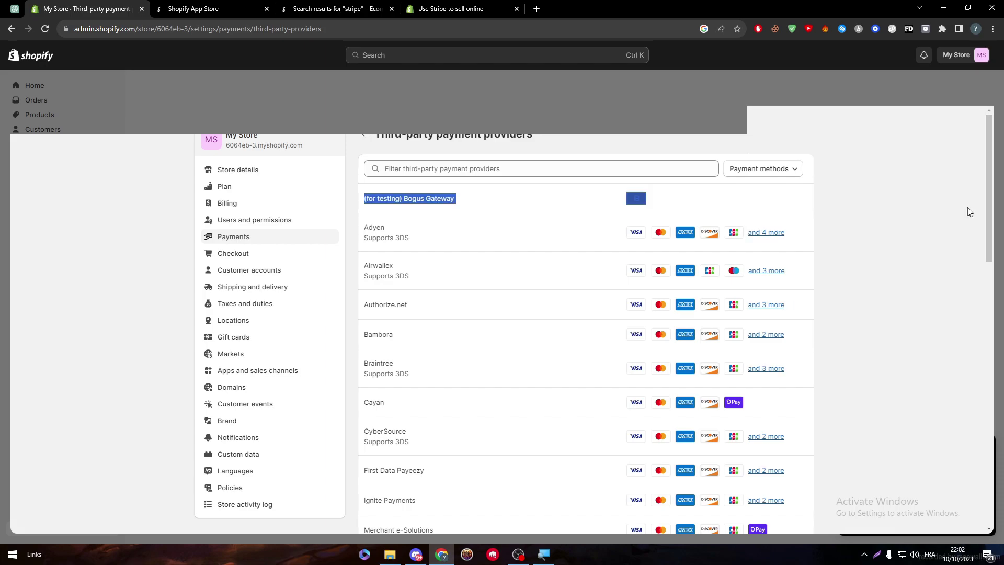
{"action": "scroll", "coordinate": [981, 340], "scroll_direction": "down", "scroll_amount": 7}
{"action": "scroll", "coordinate": [980, 340], "scroll_direction": "down", "scroll_amount": 6}
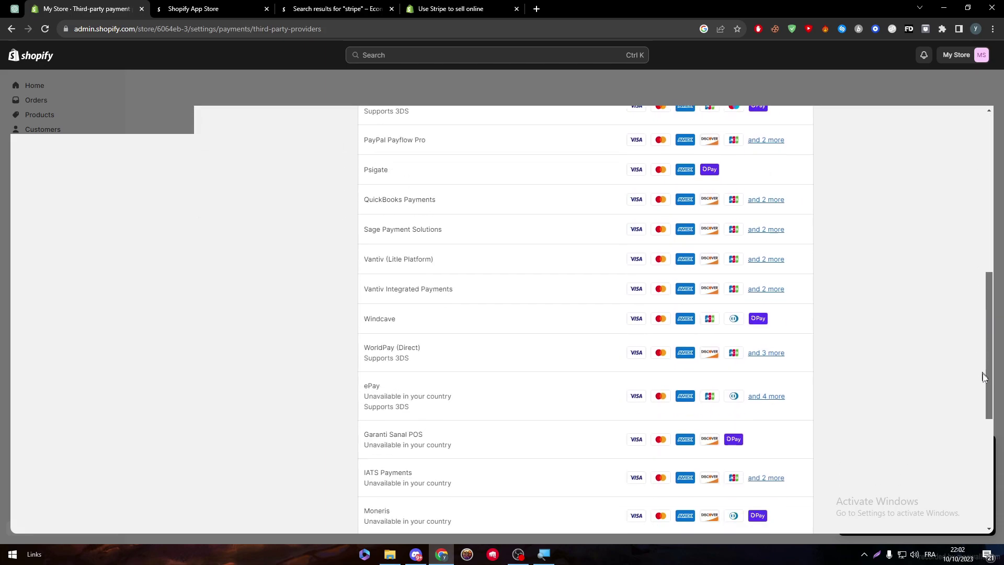
{"action": "scroll", "coordinate": [976, 460], "scroll_direction": "down", "scroll_amount": 2}
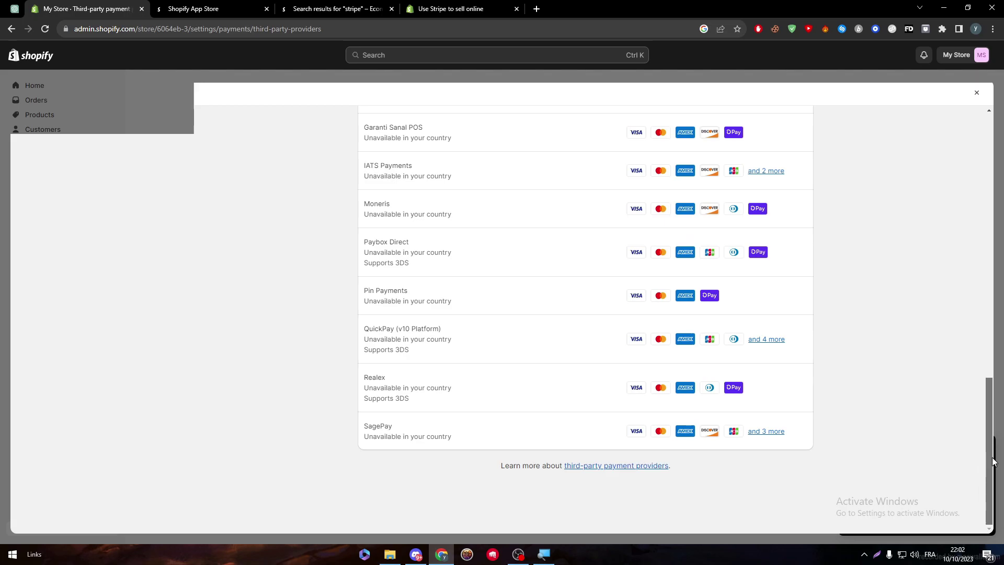
{"action": "left_click_drag", "start_coordinate": [988, 461], "coordinate": [989, 125]}
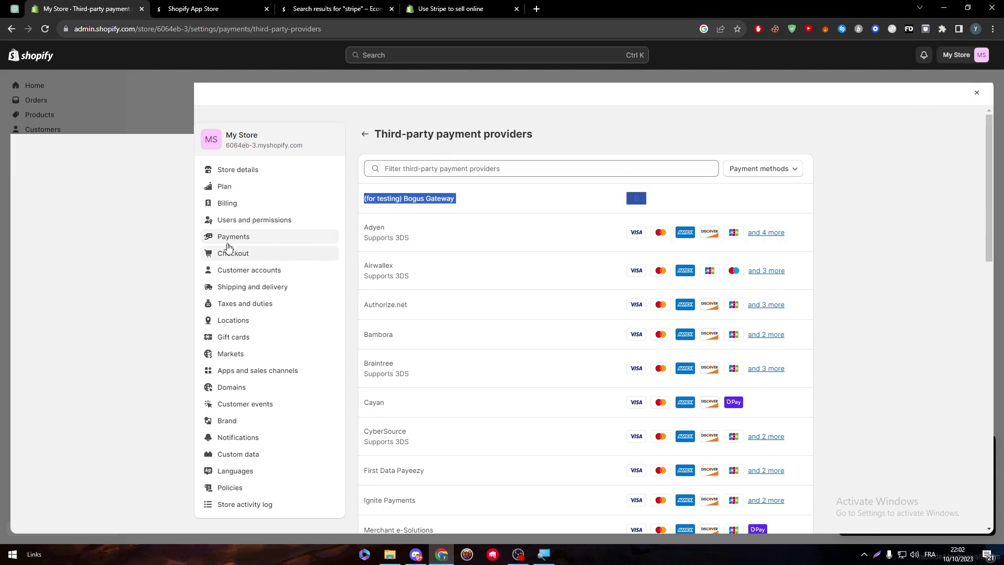
{"action": "left_click", "coordinate": [229, 244]}
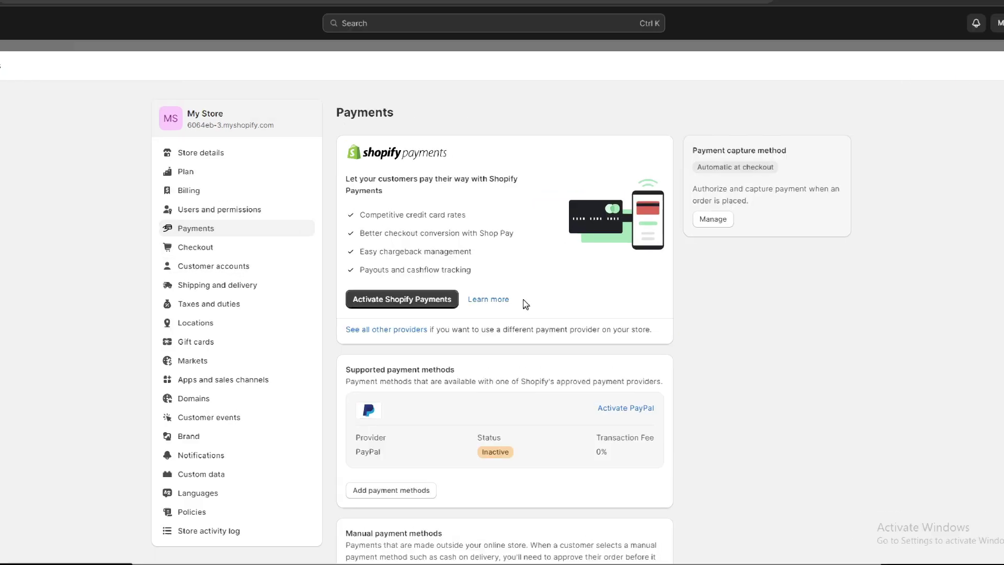